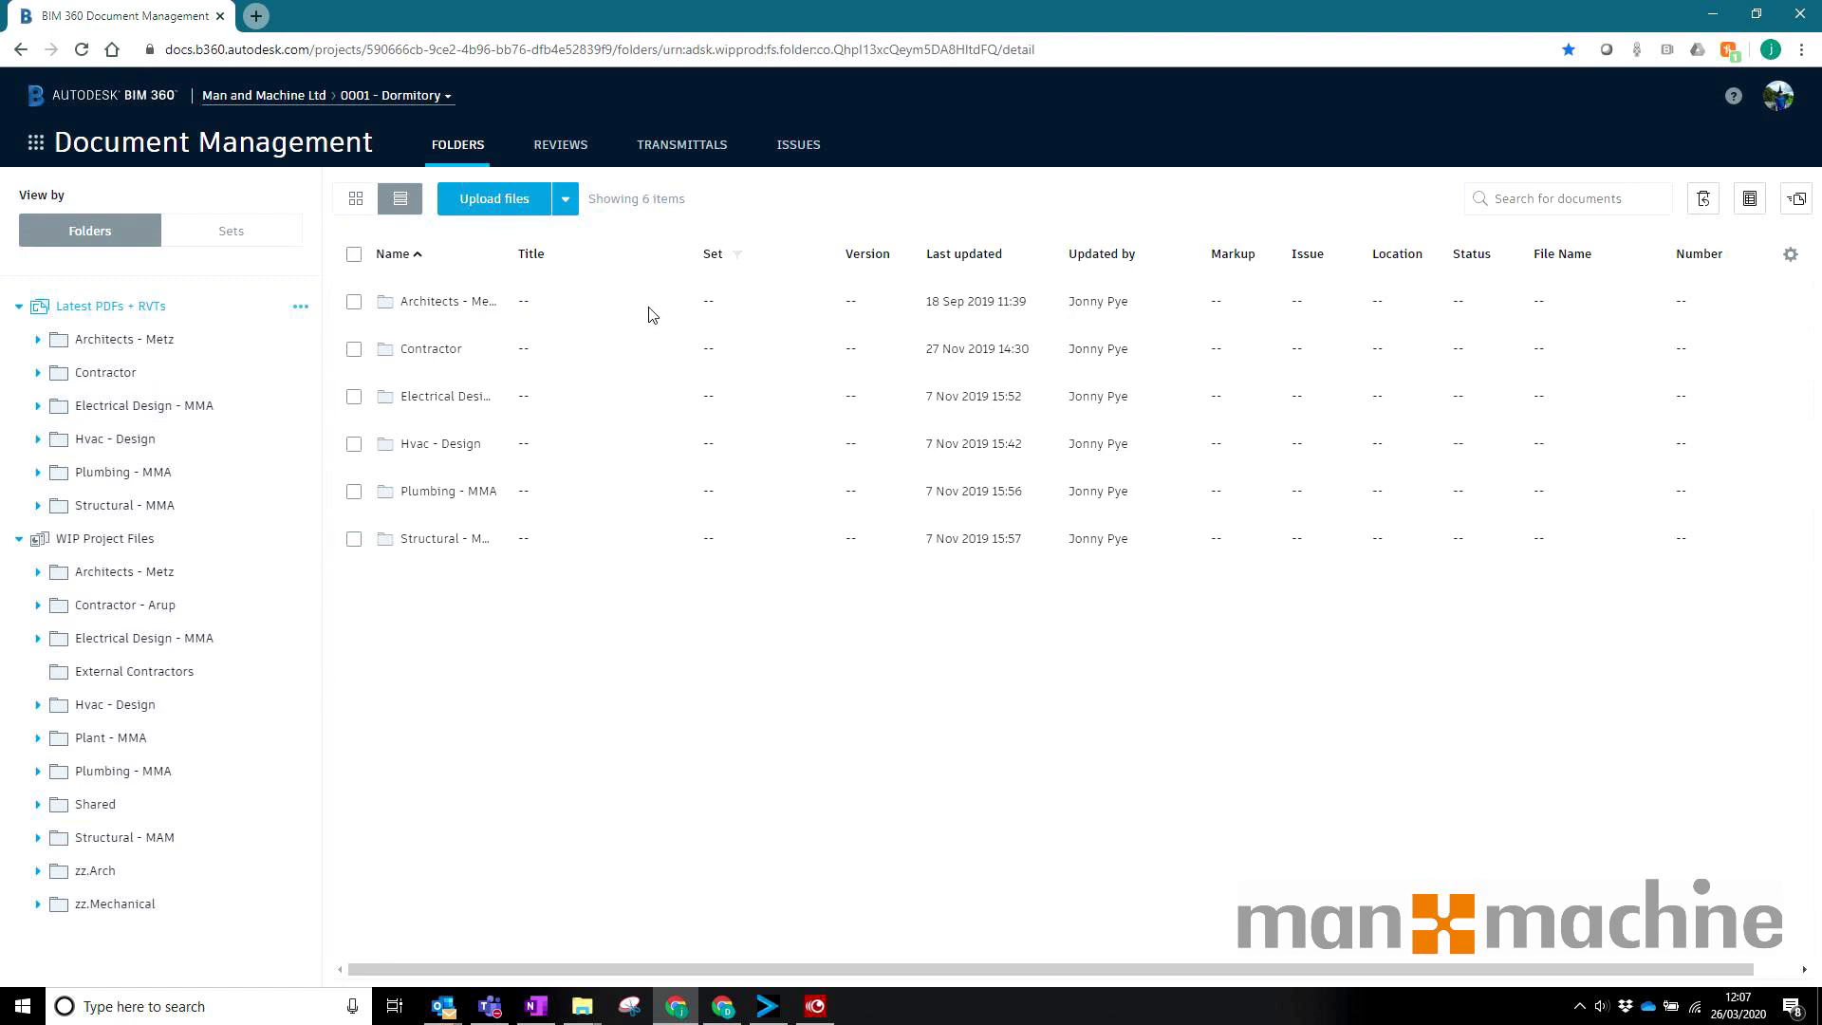
Step: Browse Architects - Metz > Documents > Contract Documents to list its four files
left_click(144, 574)
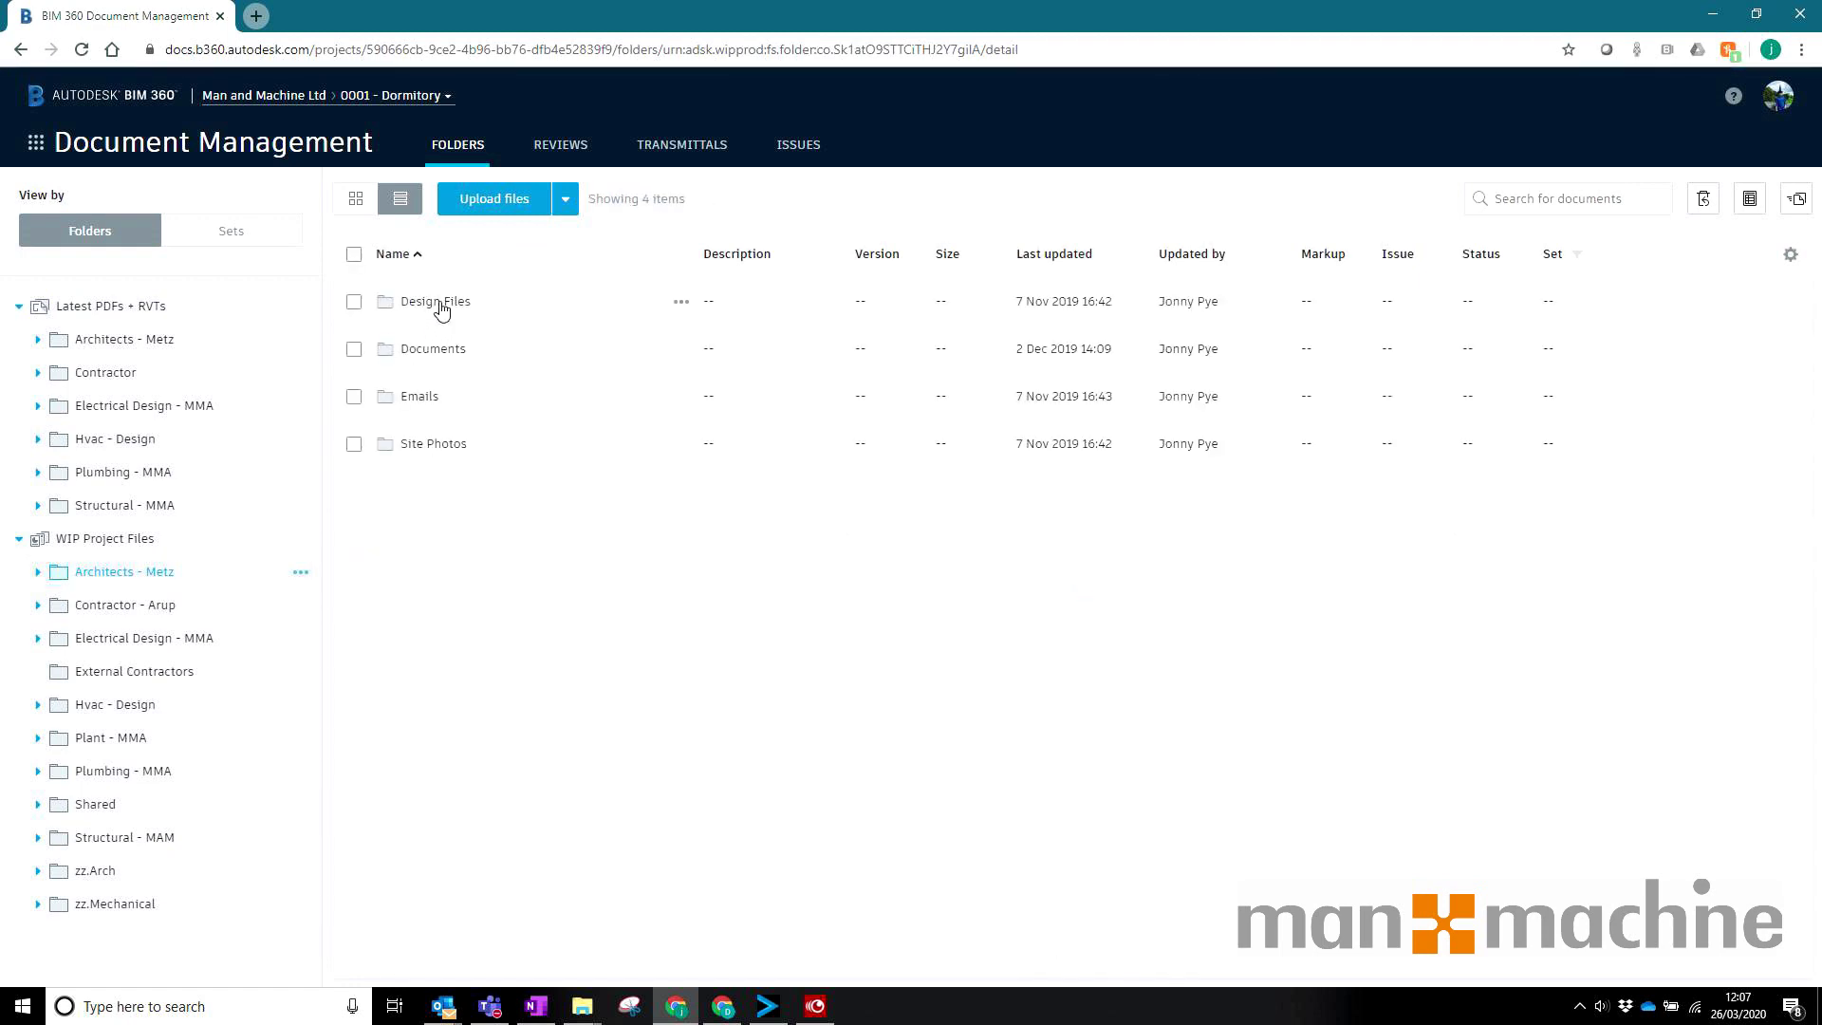
left_click(427, 351)
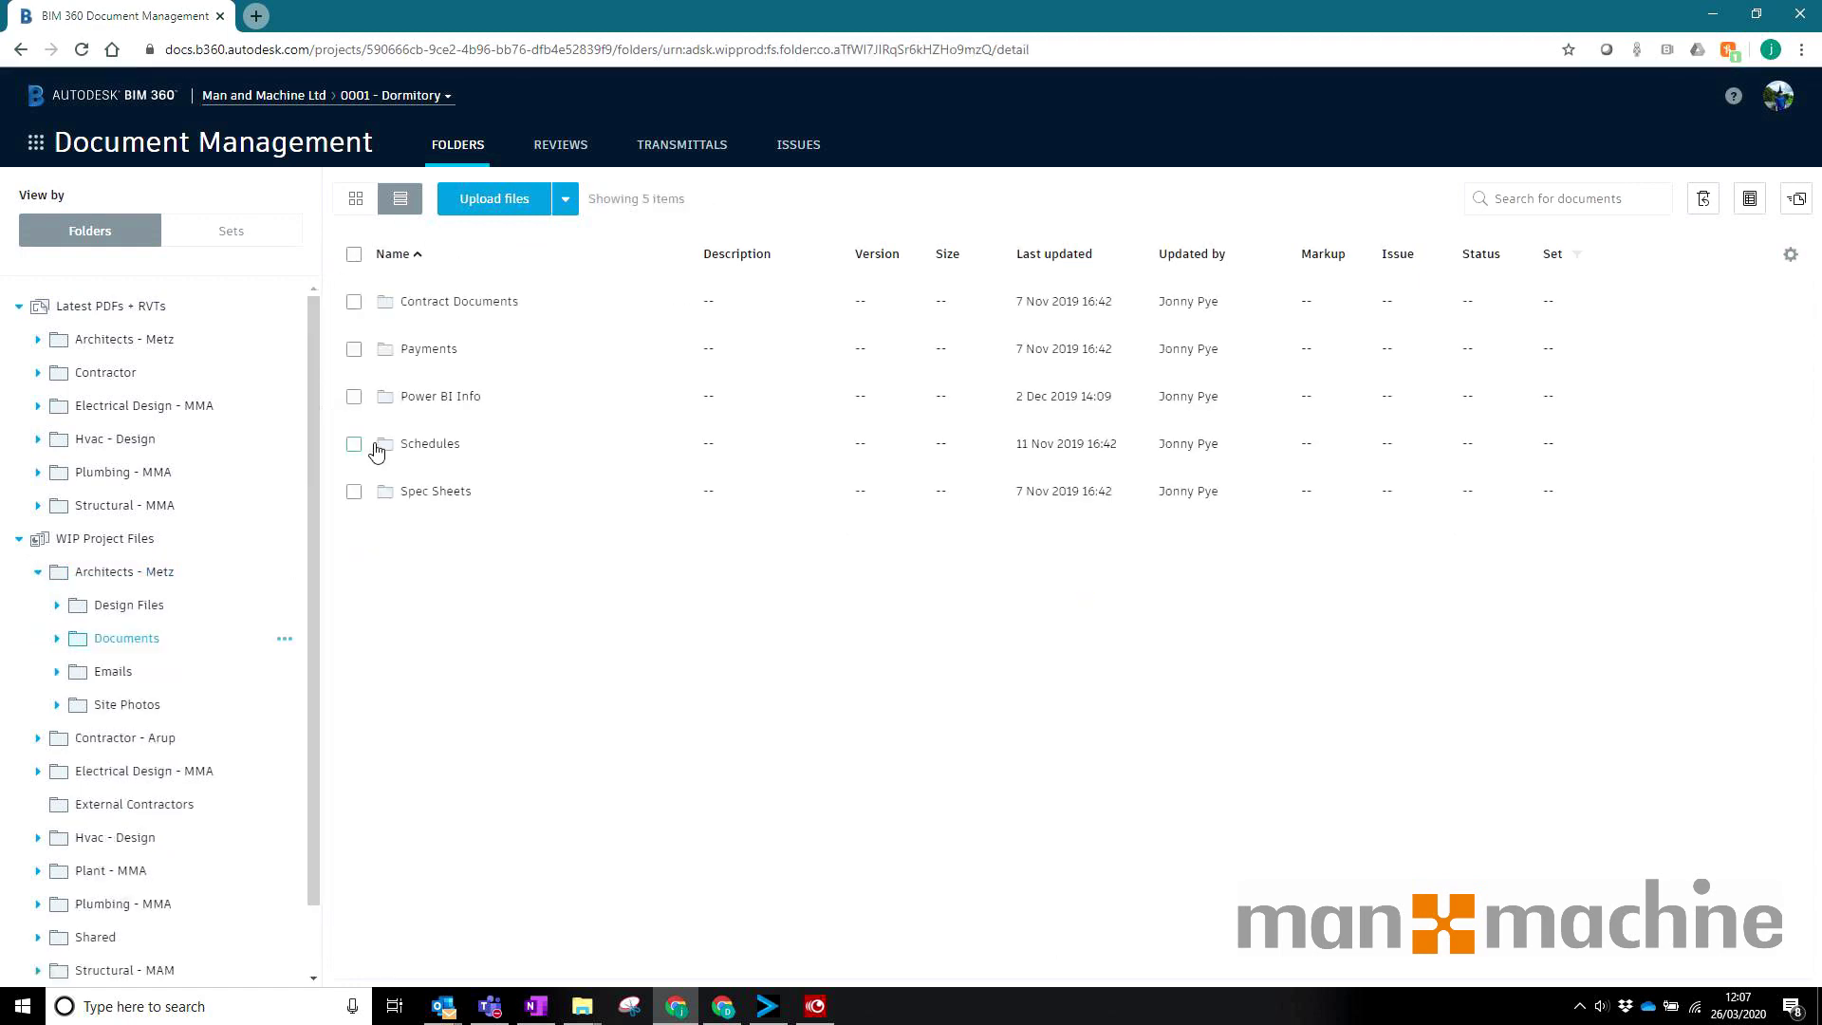
left_click(438, 306)
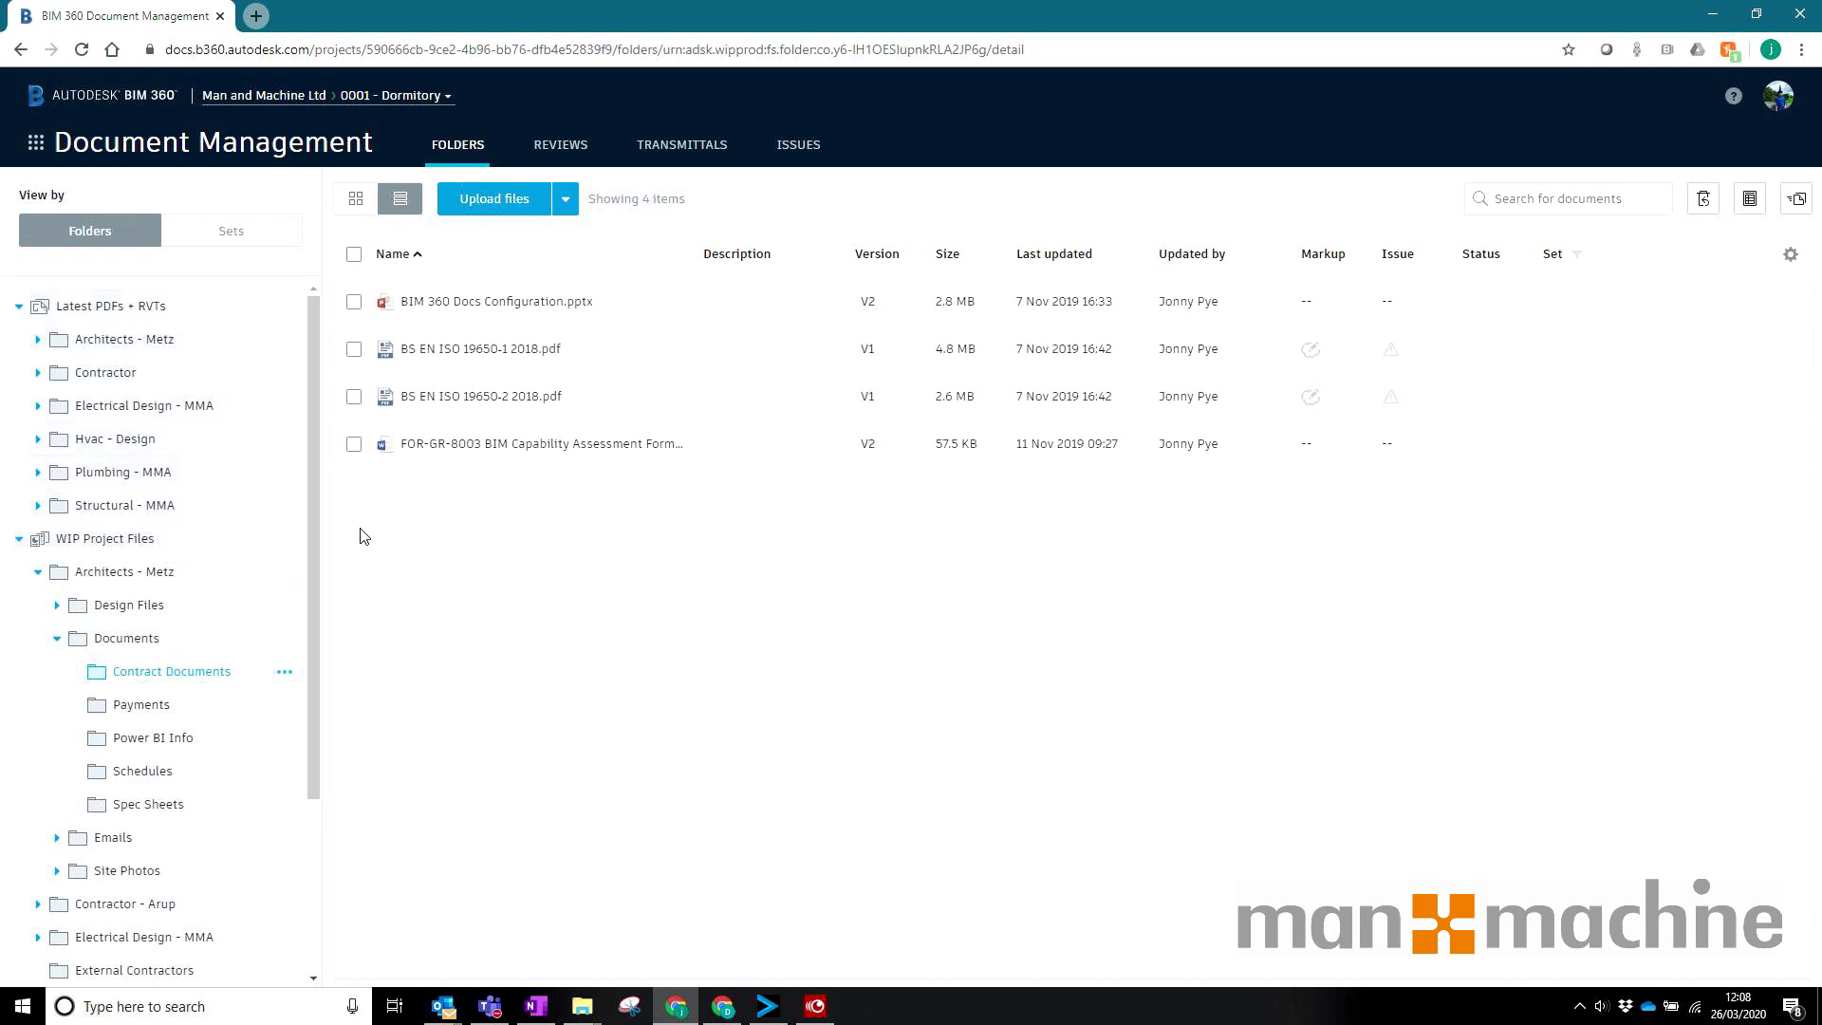
Step: Select all four contract files, dismiss the Share Link dialog unsent, and switch to Project Admin
left_click(354, 254)
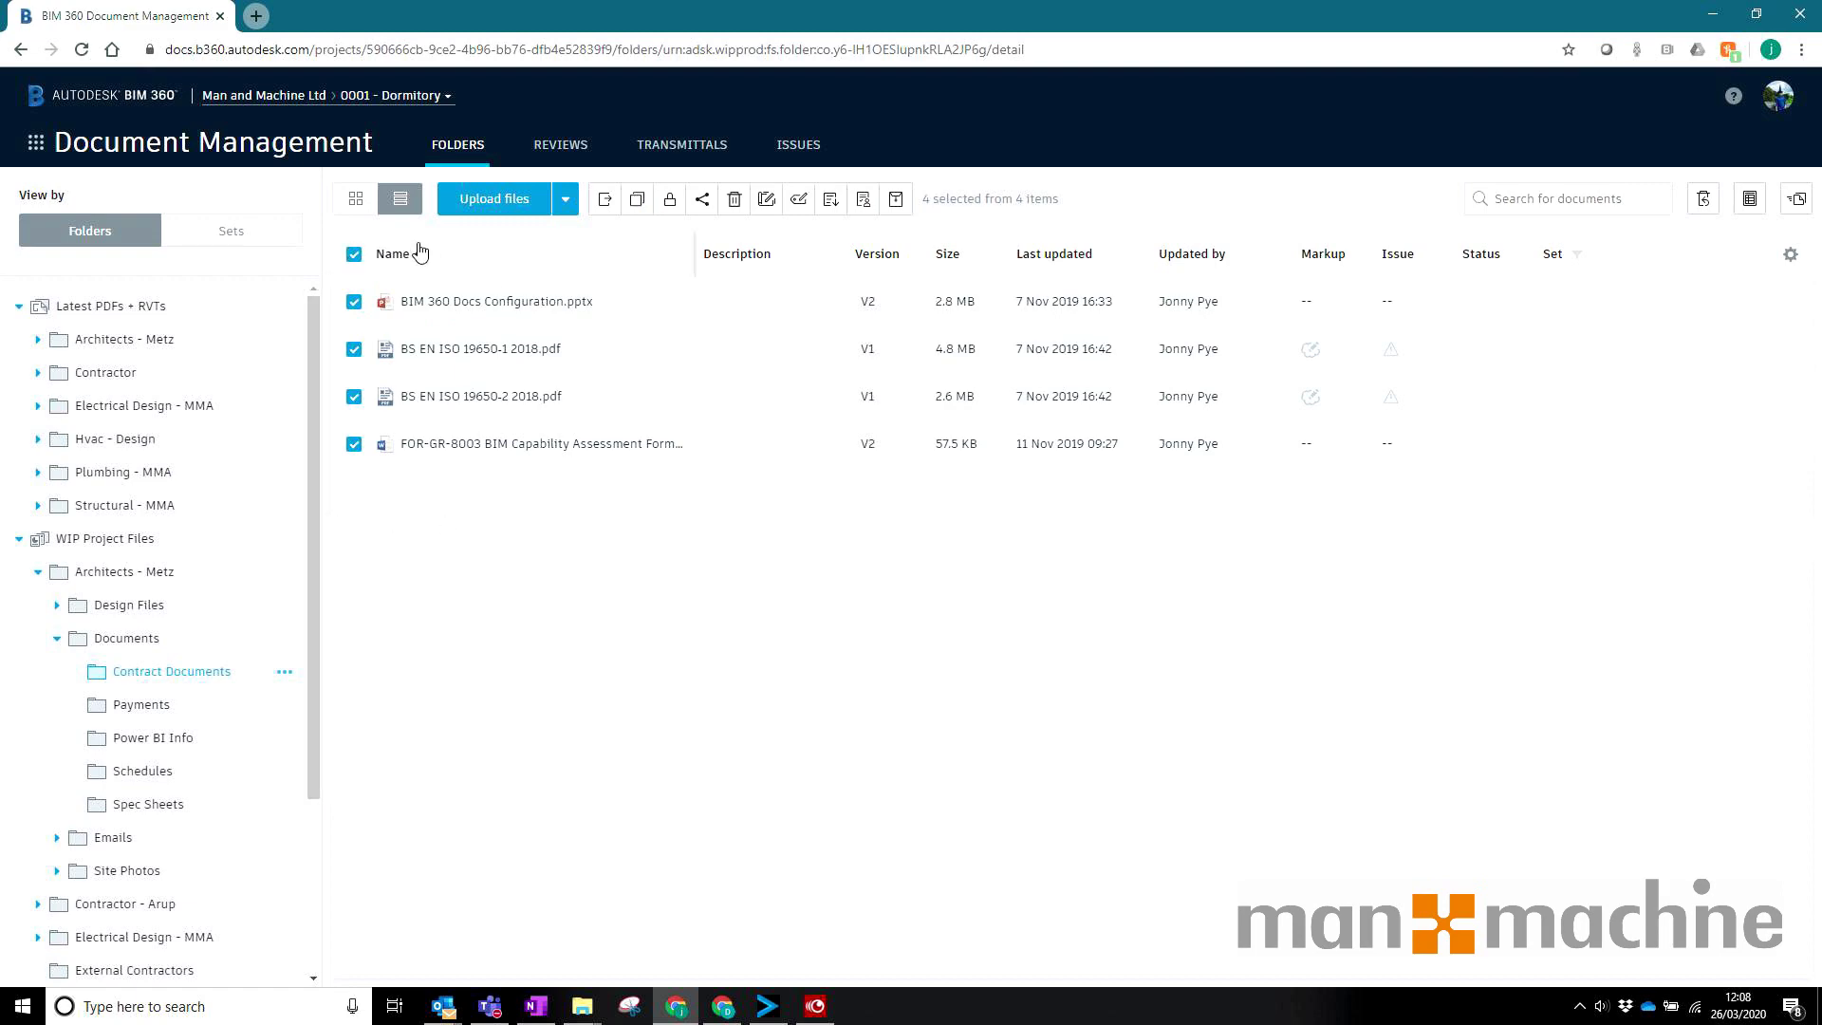
left_click(700, 202)
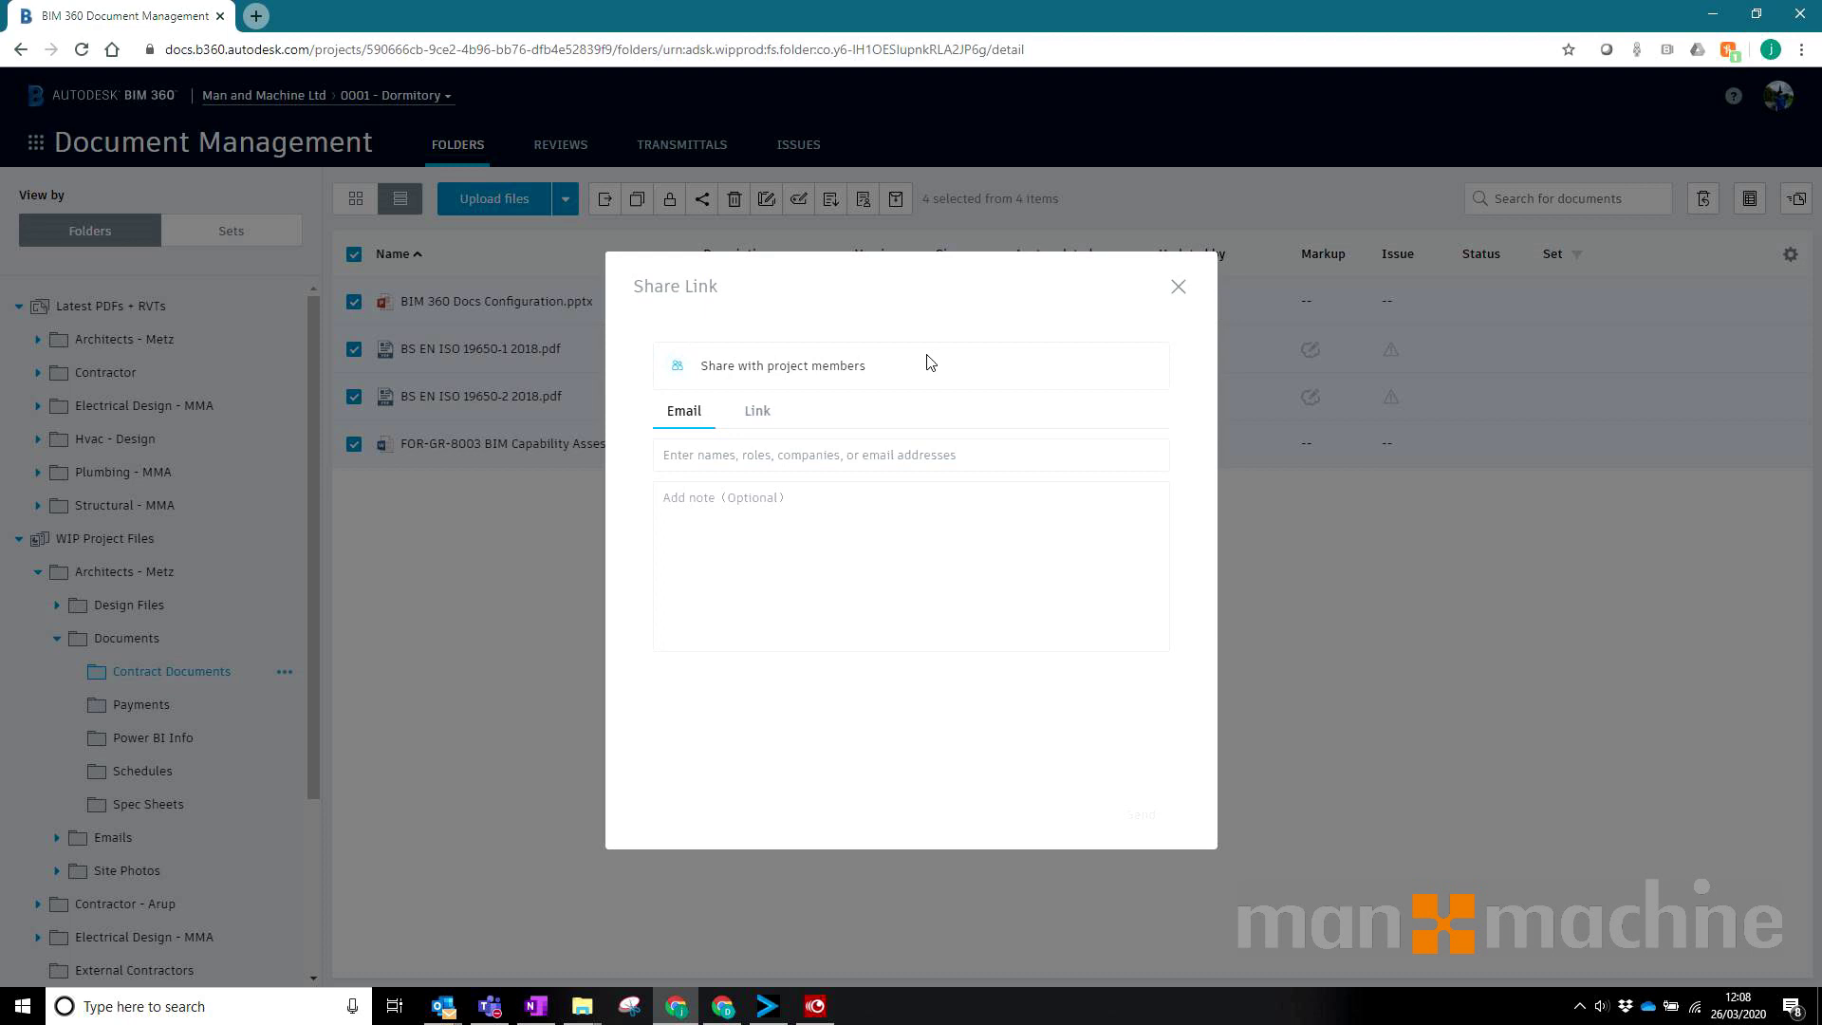
left_click(1178, 286)
left_click(162, 156)
left_click(294, 344)
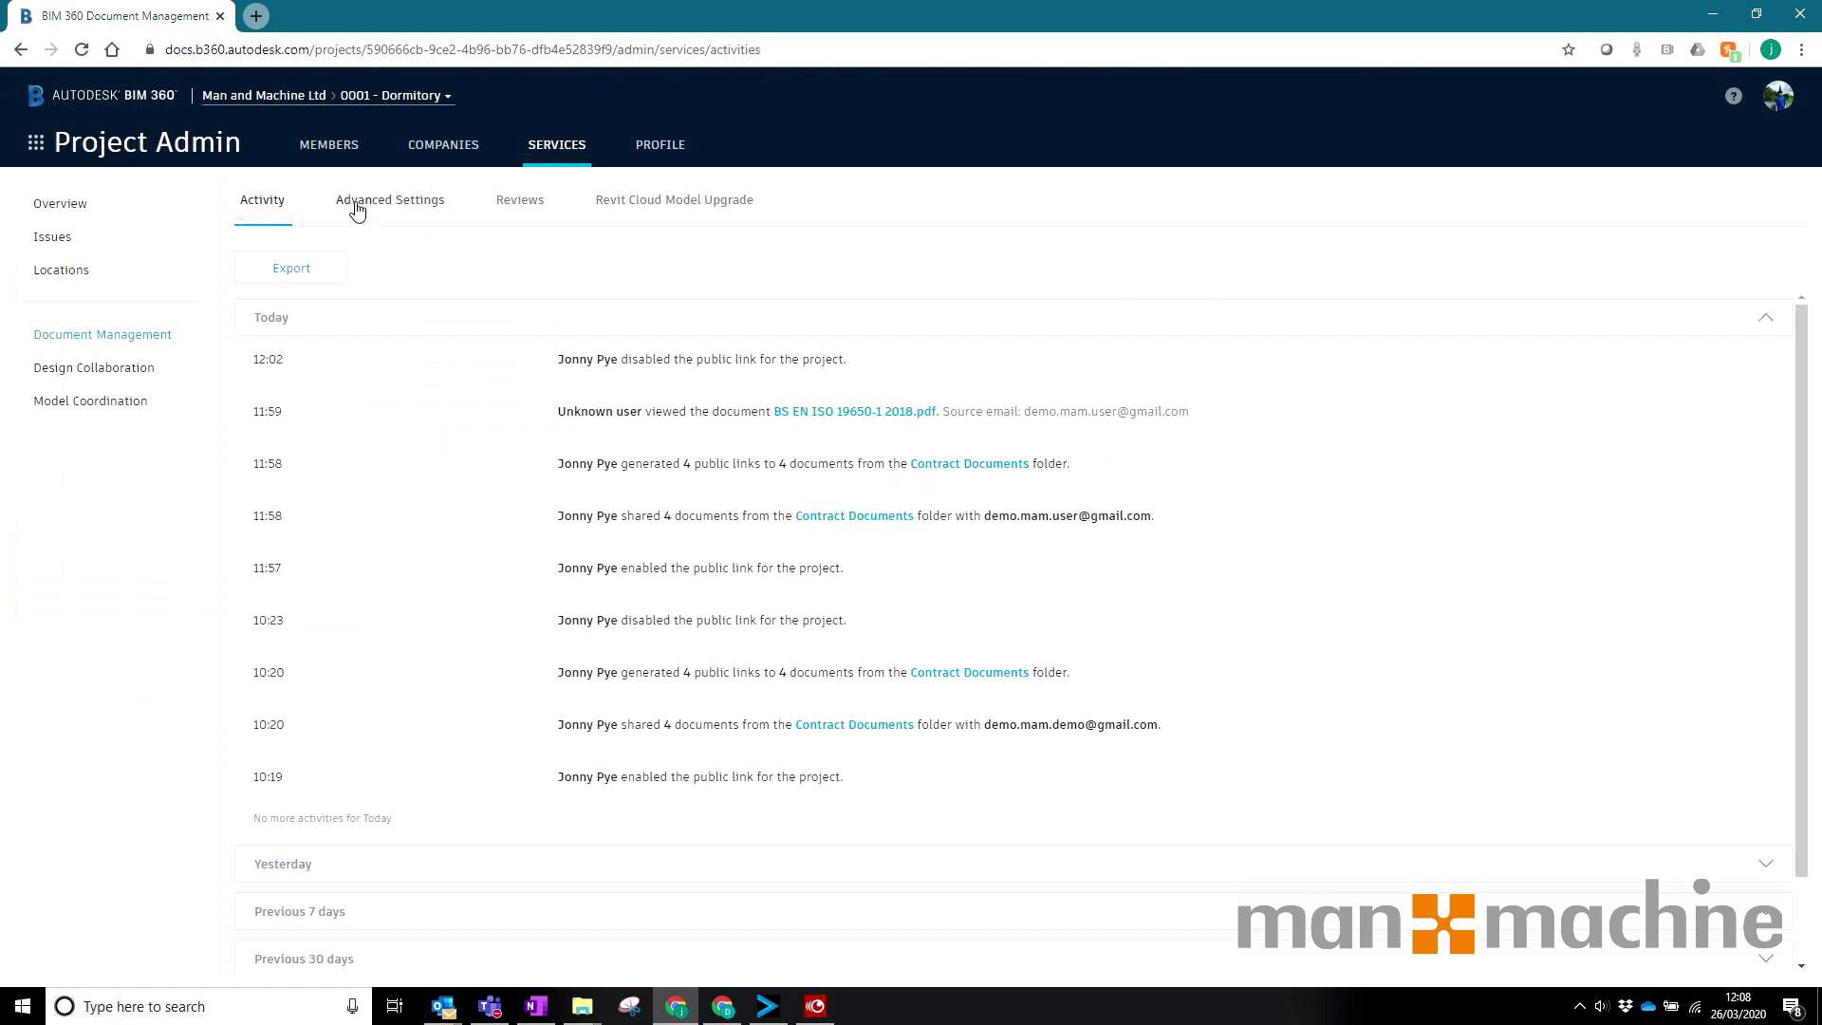
Step: Turn Public link for project On in Advanced Settings, then return to Document Management
left_click(402, 210)
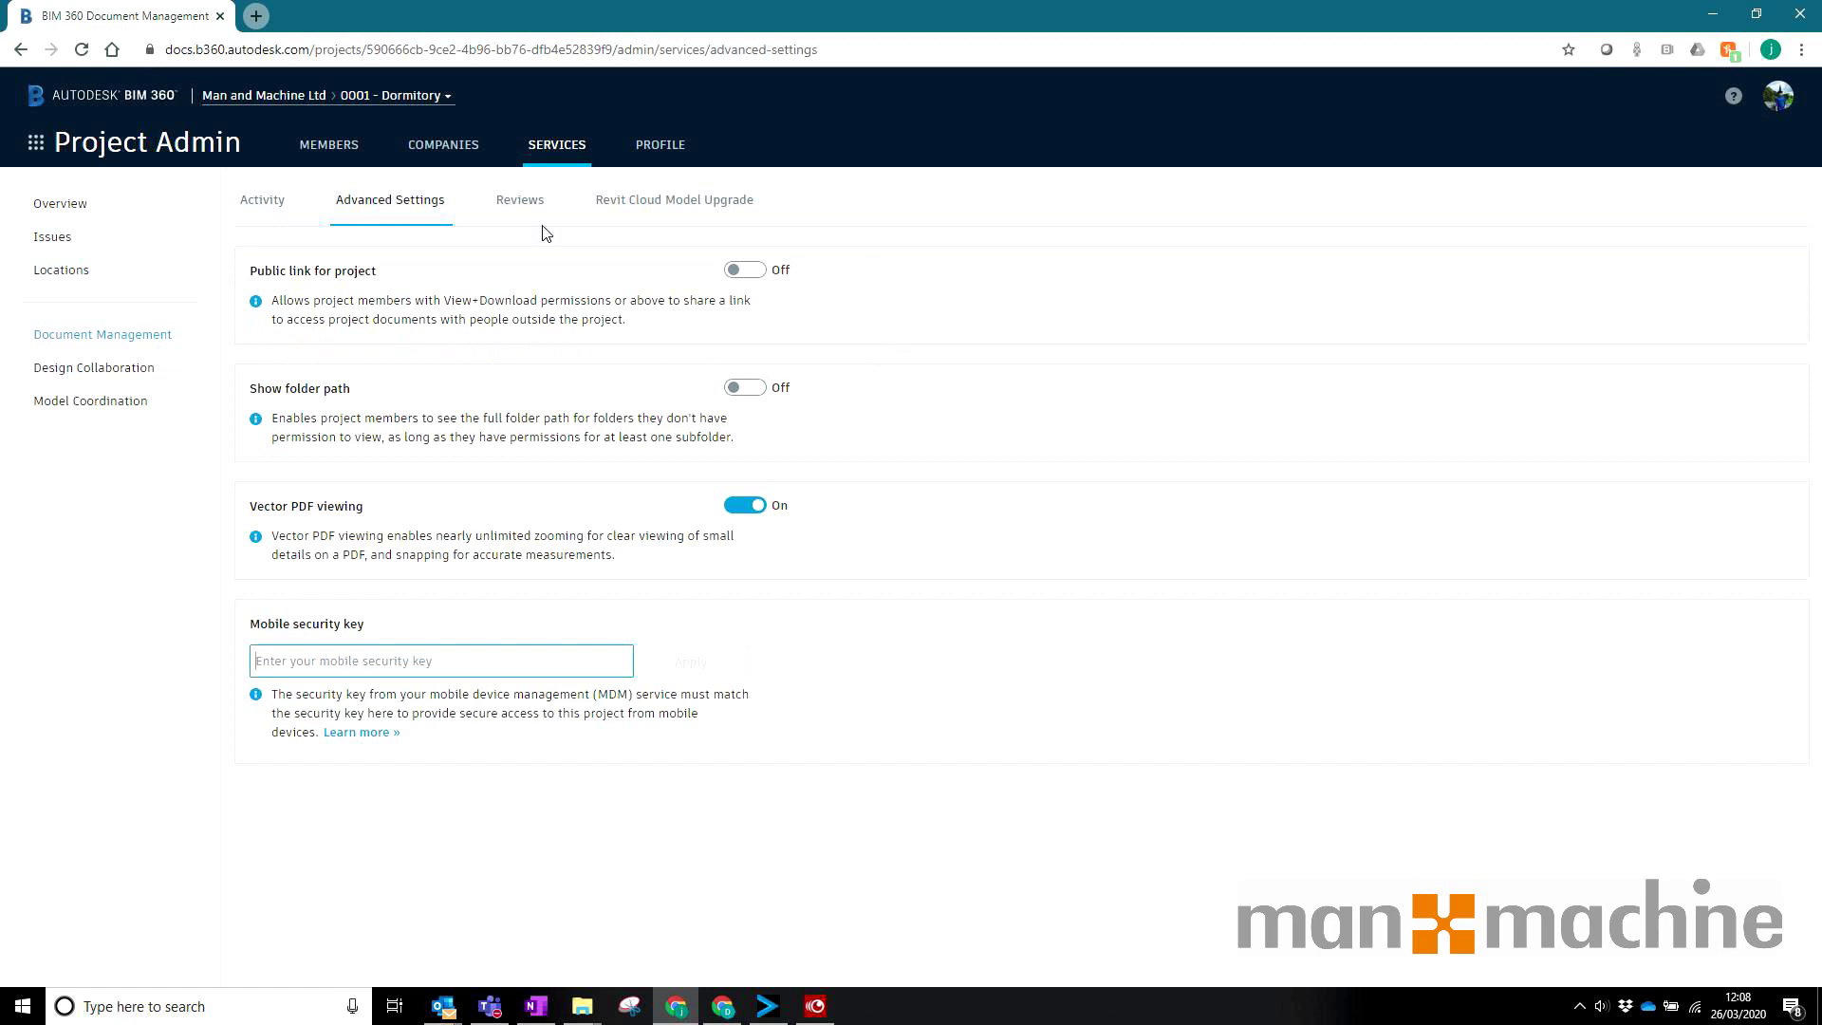
left_click(745, 271)
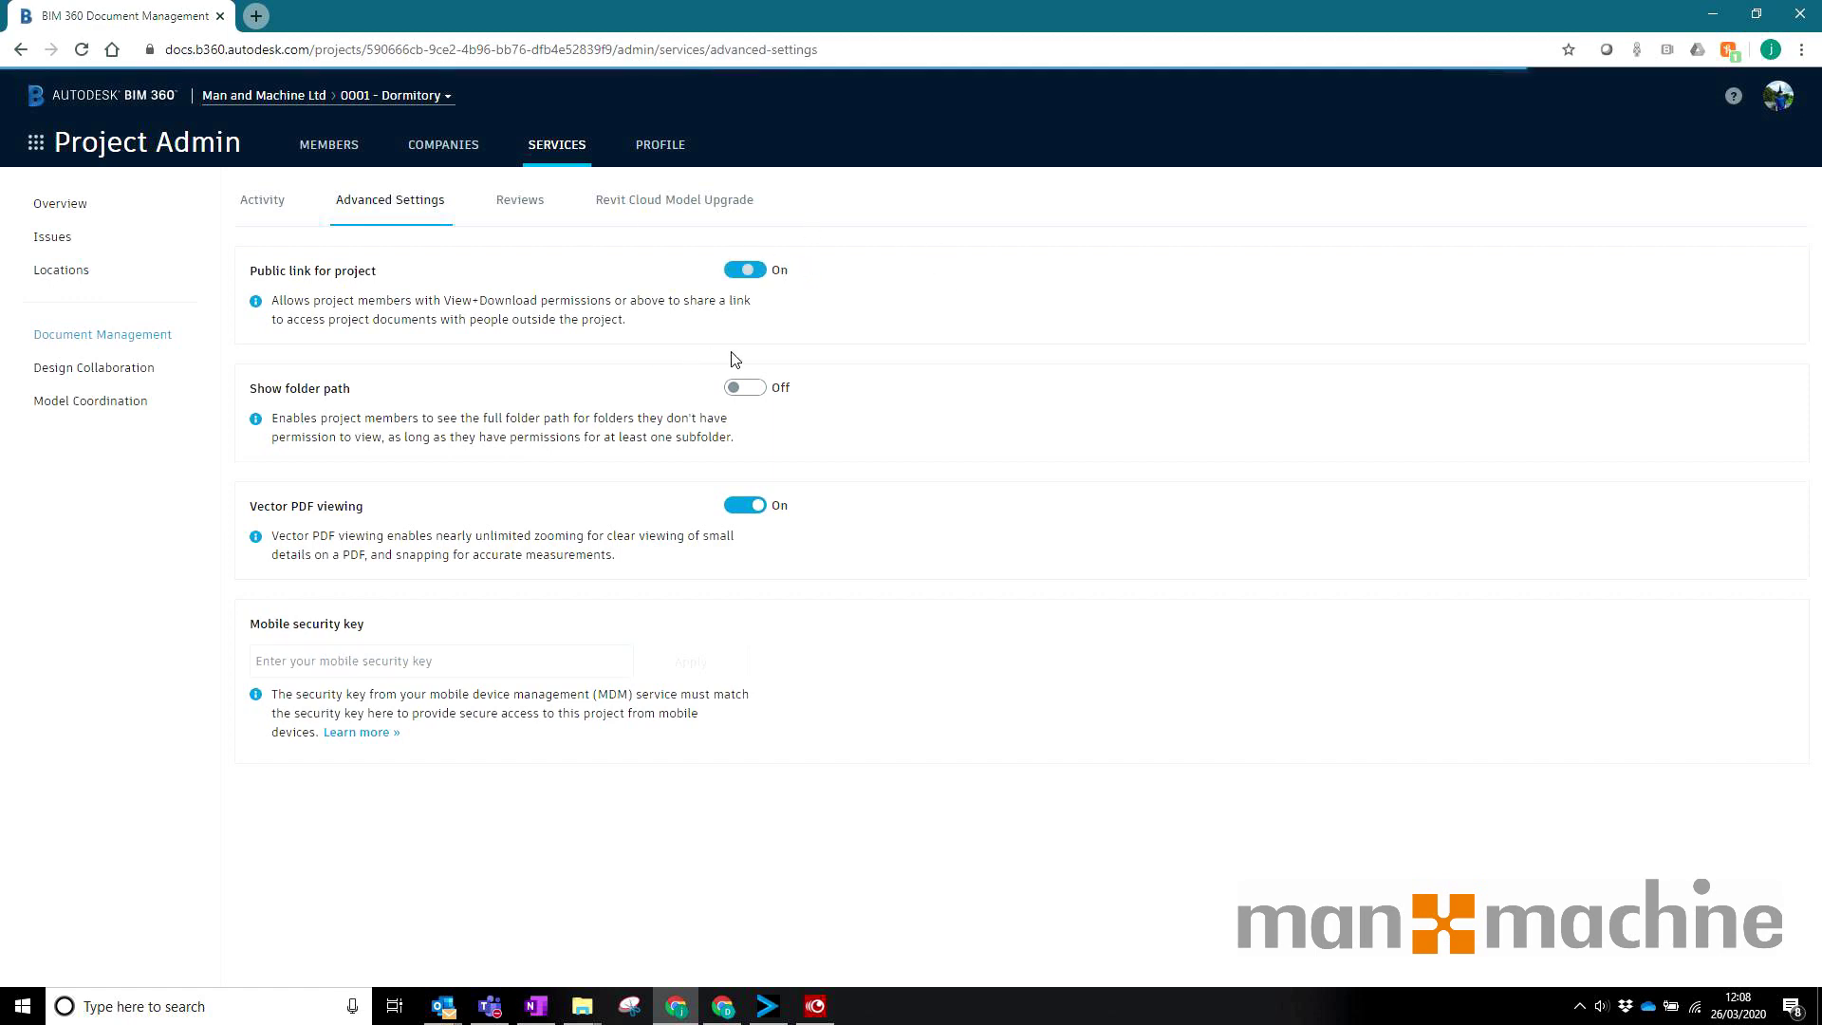
left_click(35, 142)
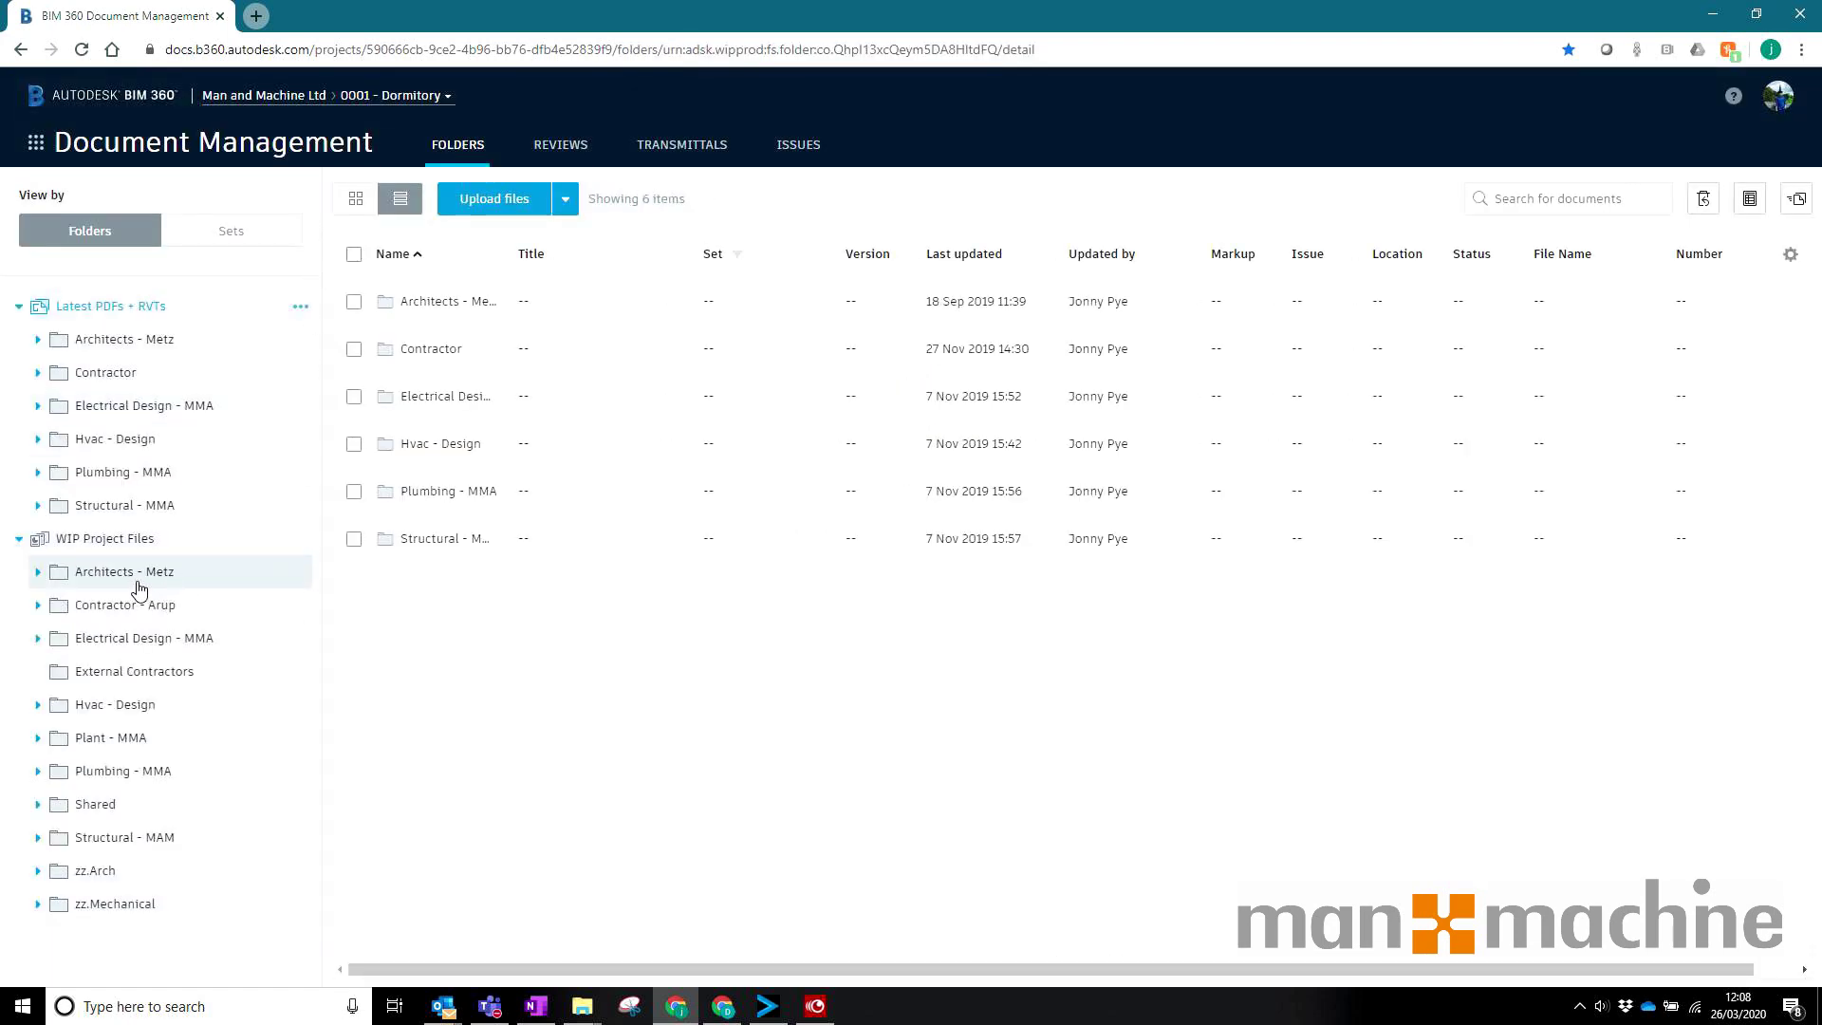
Step: Select all four Contract Documents files and set their share access to Share with public
left_click(124, 571)
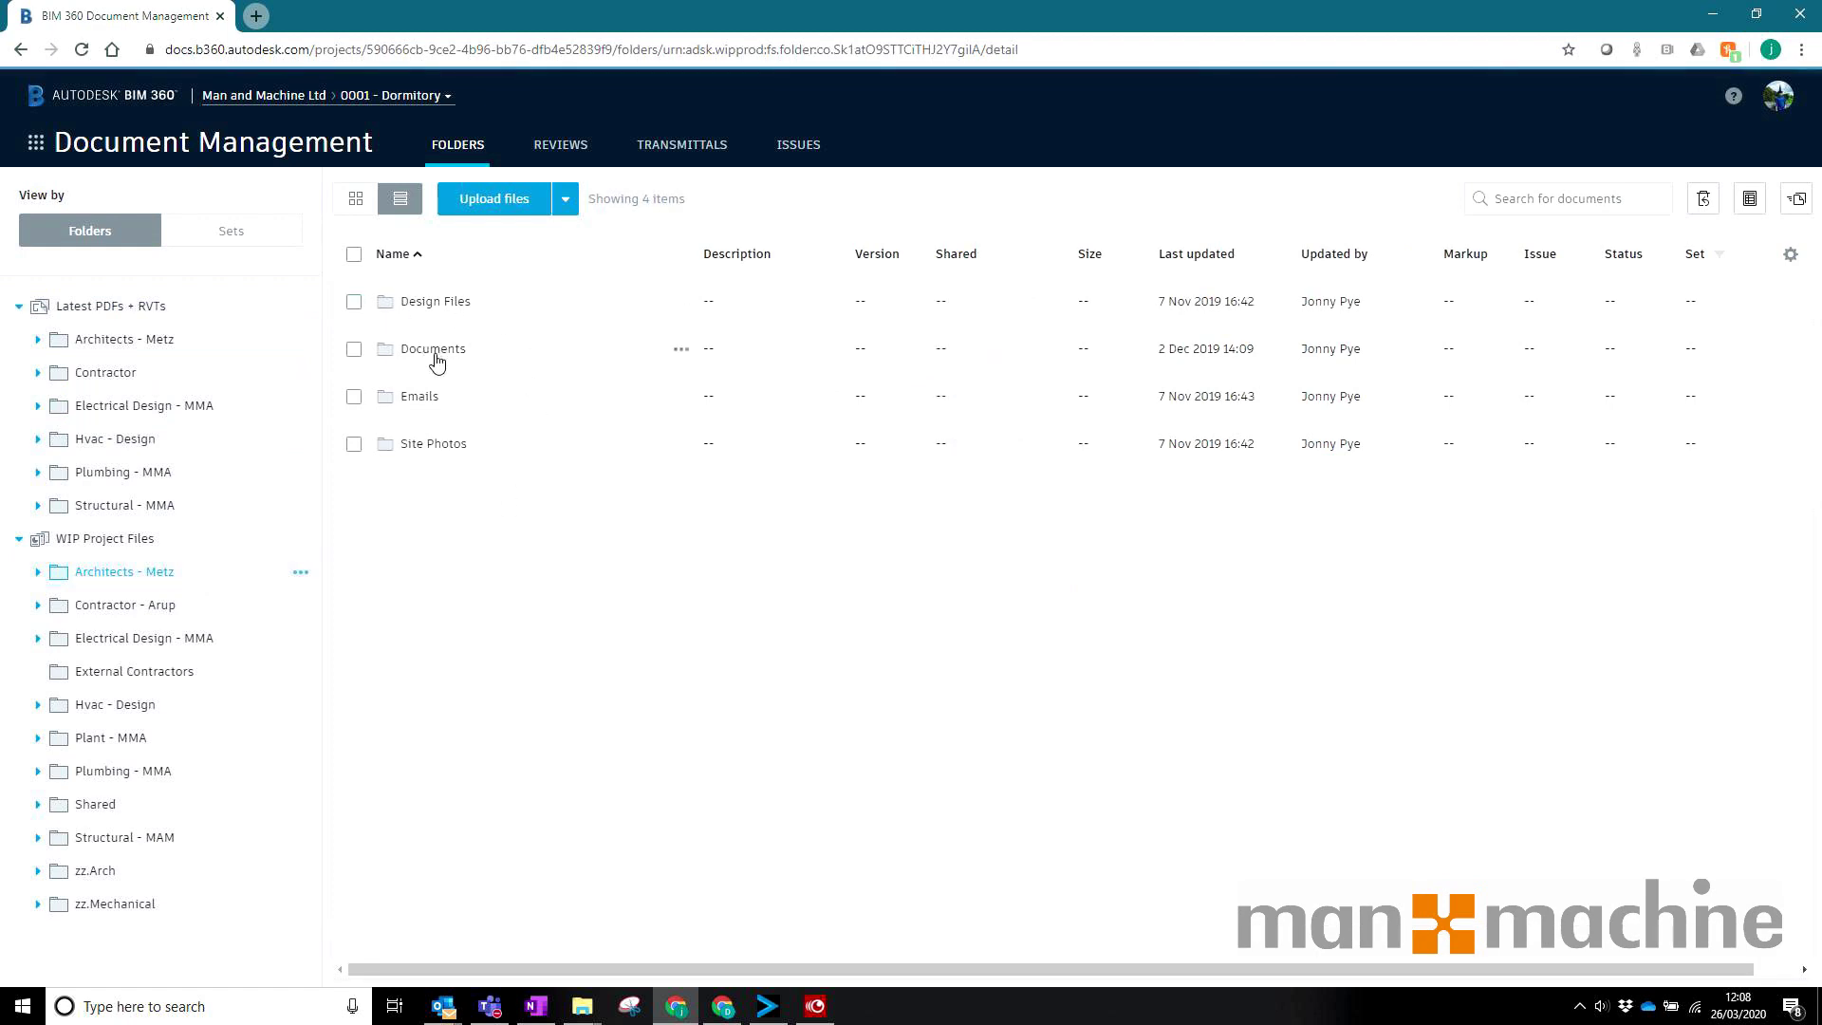
left_click(431, 350)
left_click(444, 302)
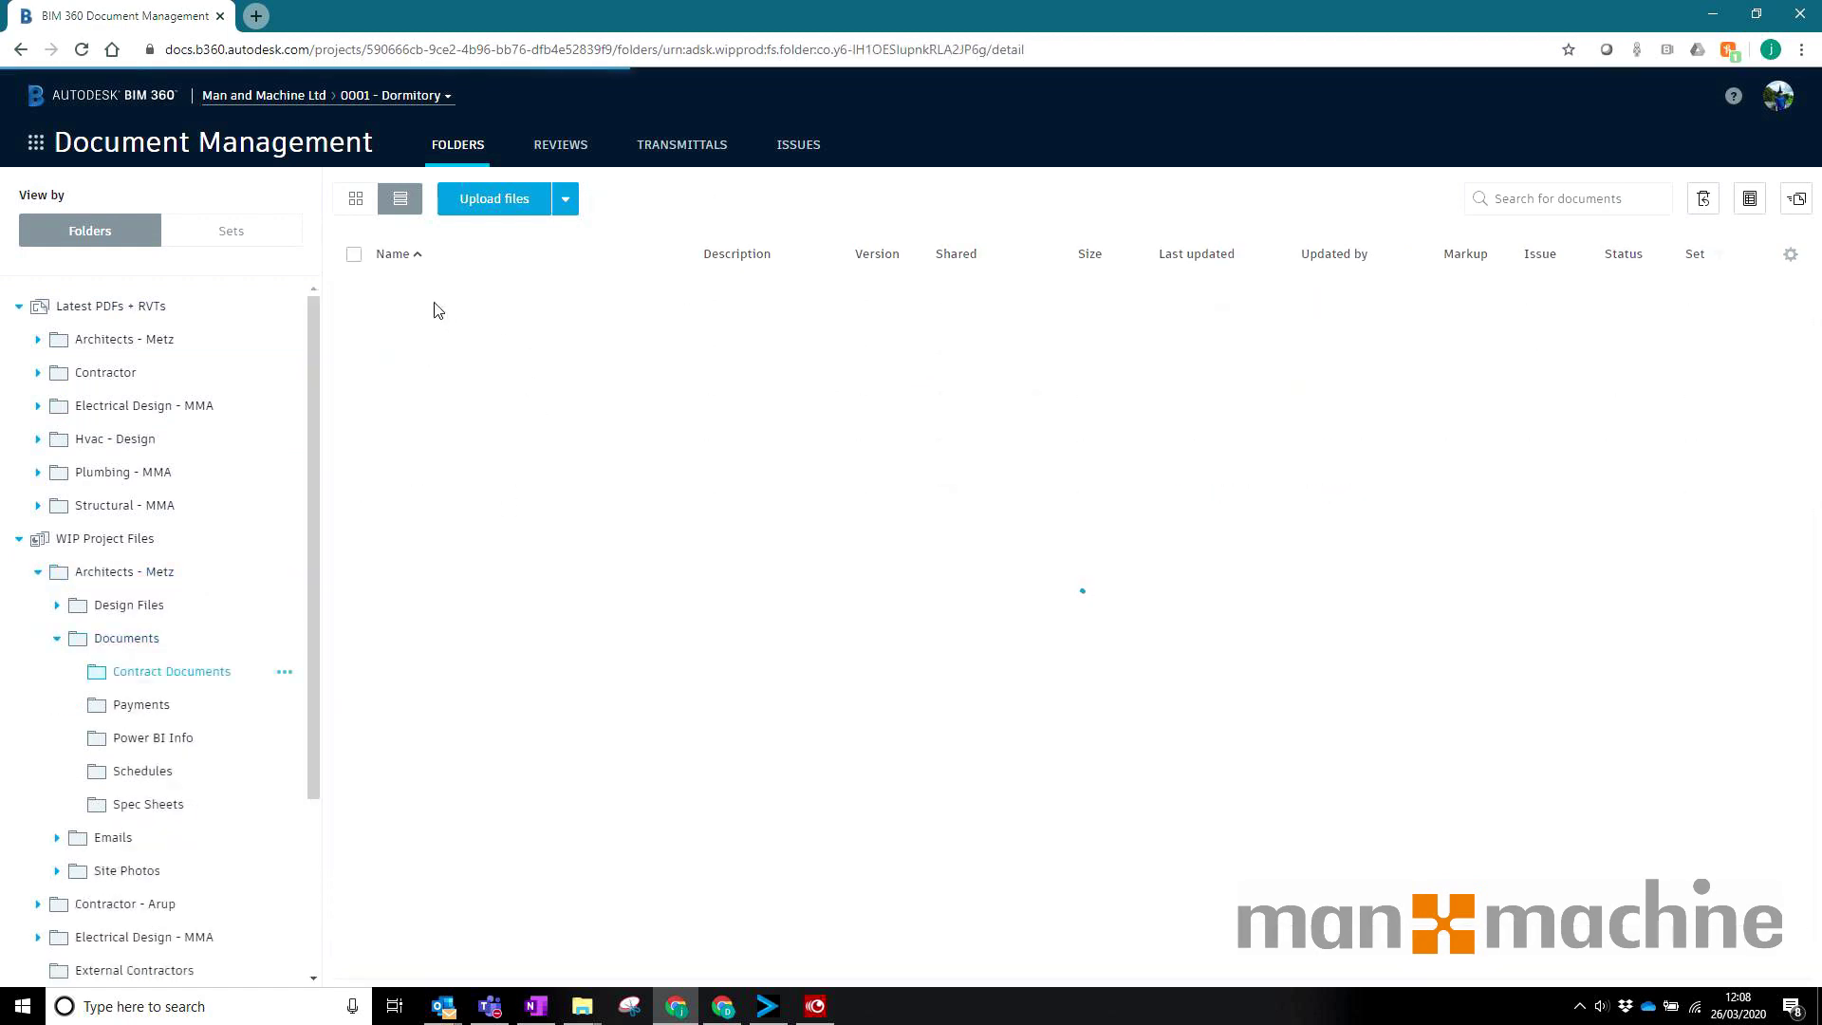
left_click(354, 254)
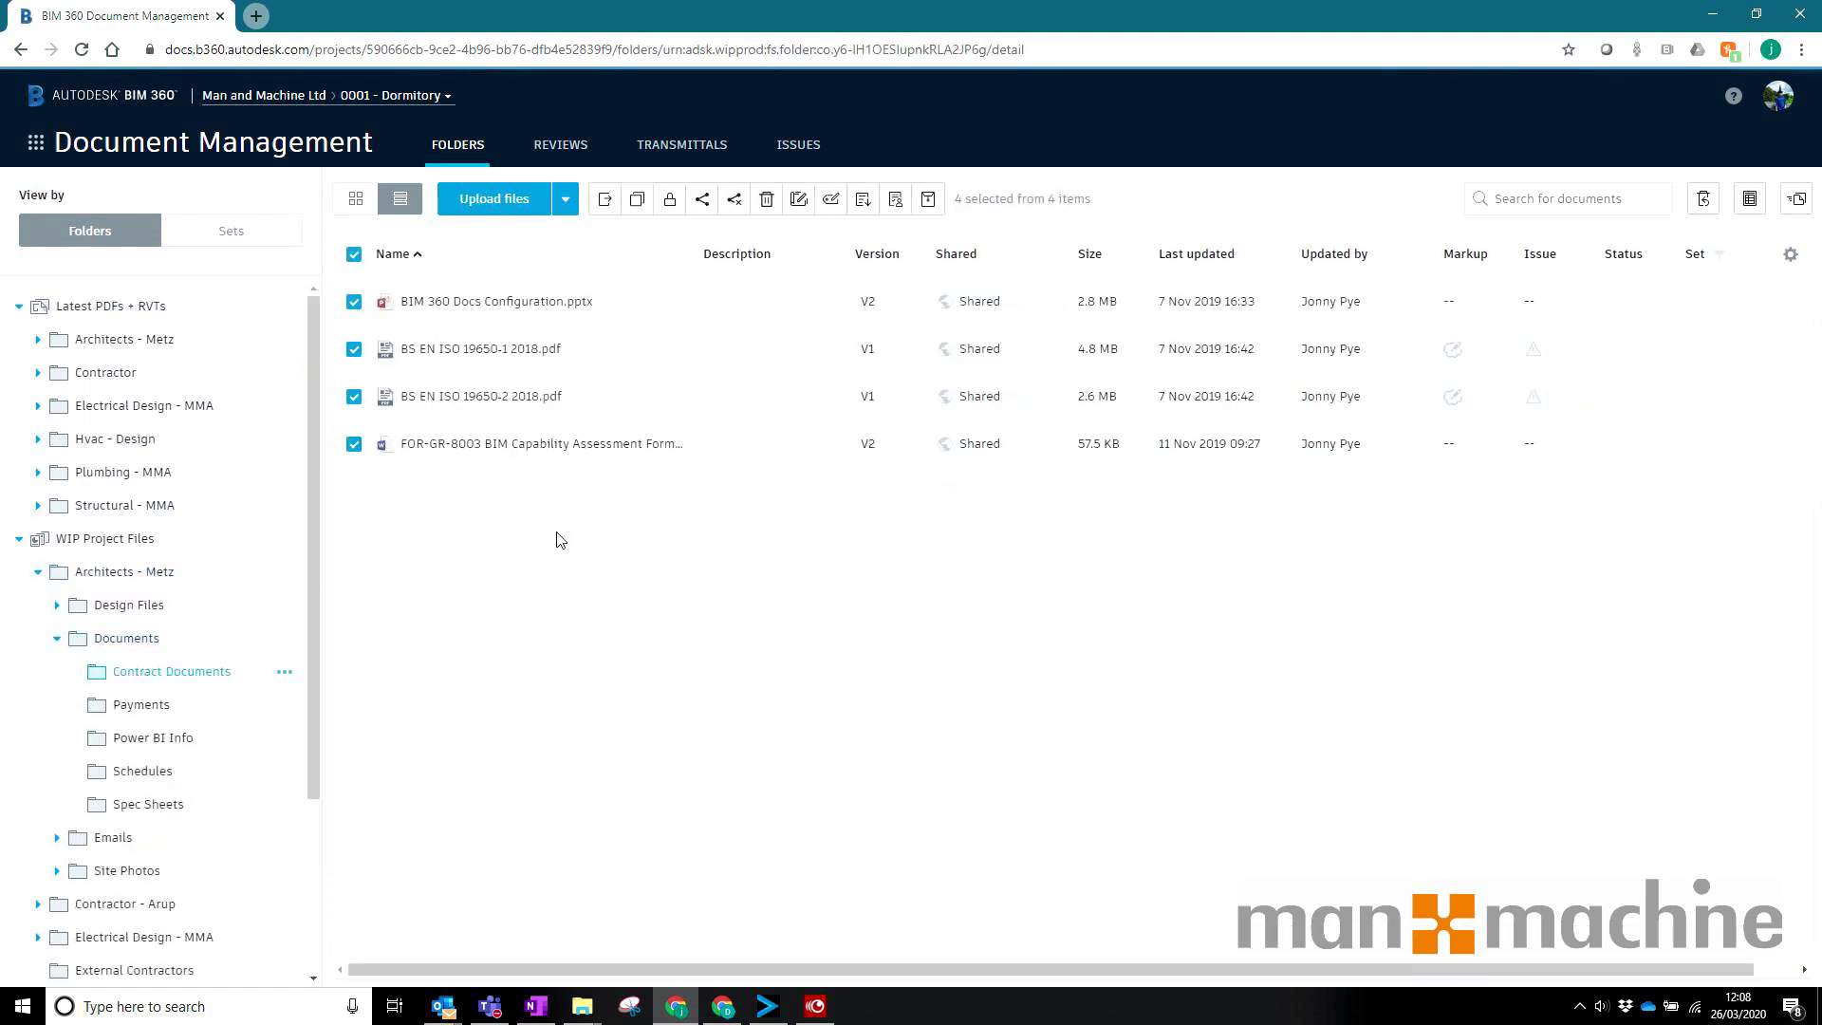
left_click(702, 198)
left_click(809, 376)
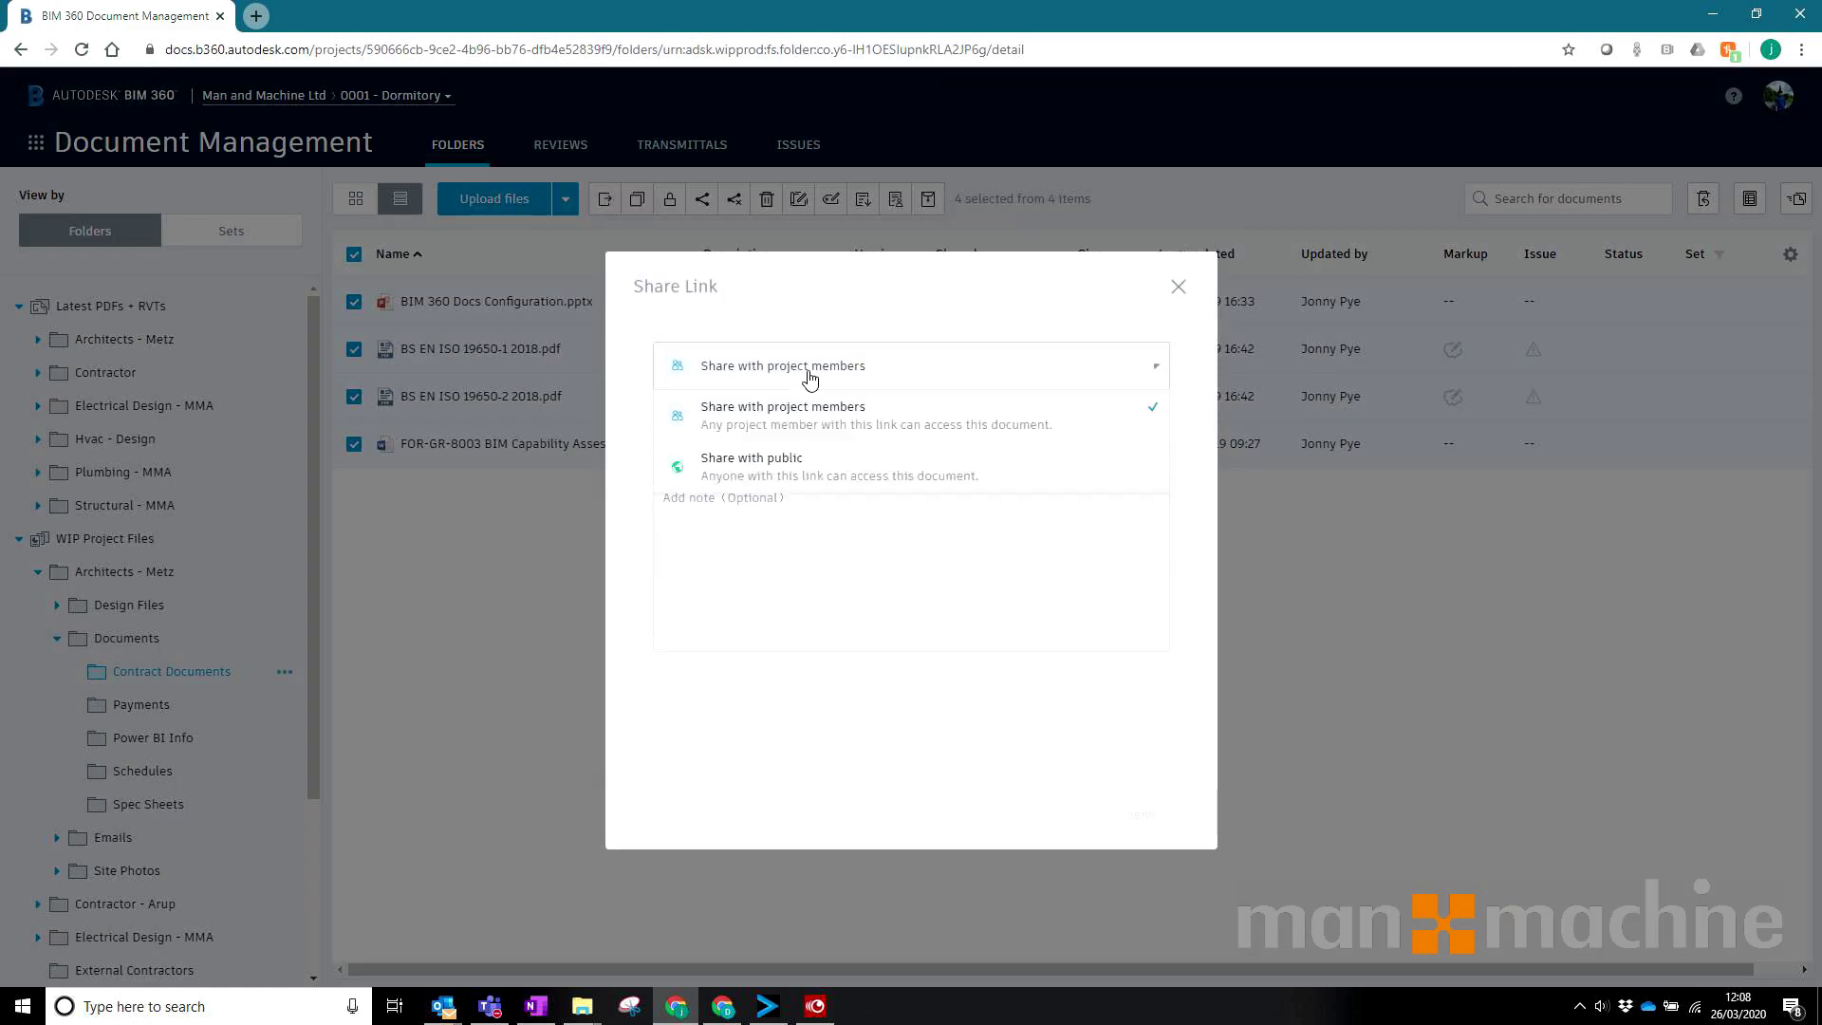
left_click(760, 472)
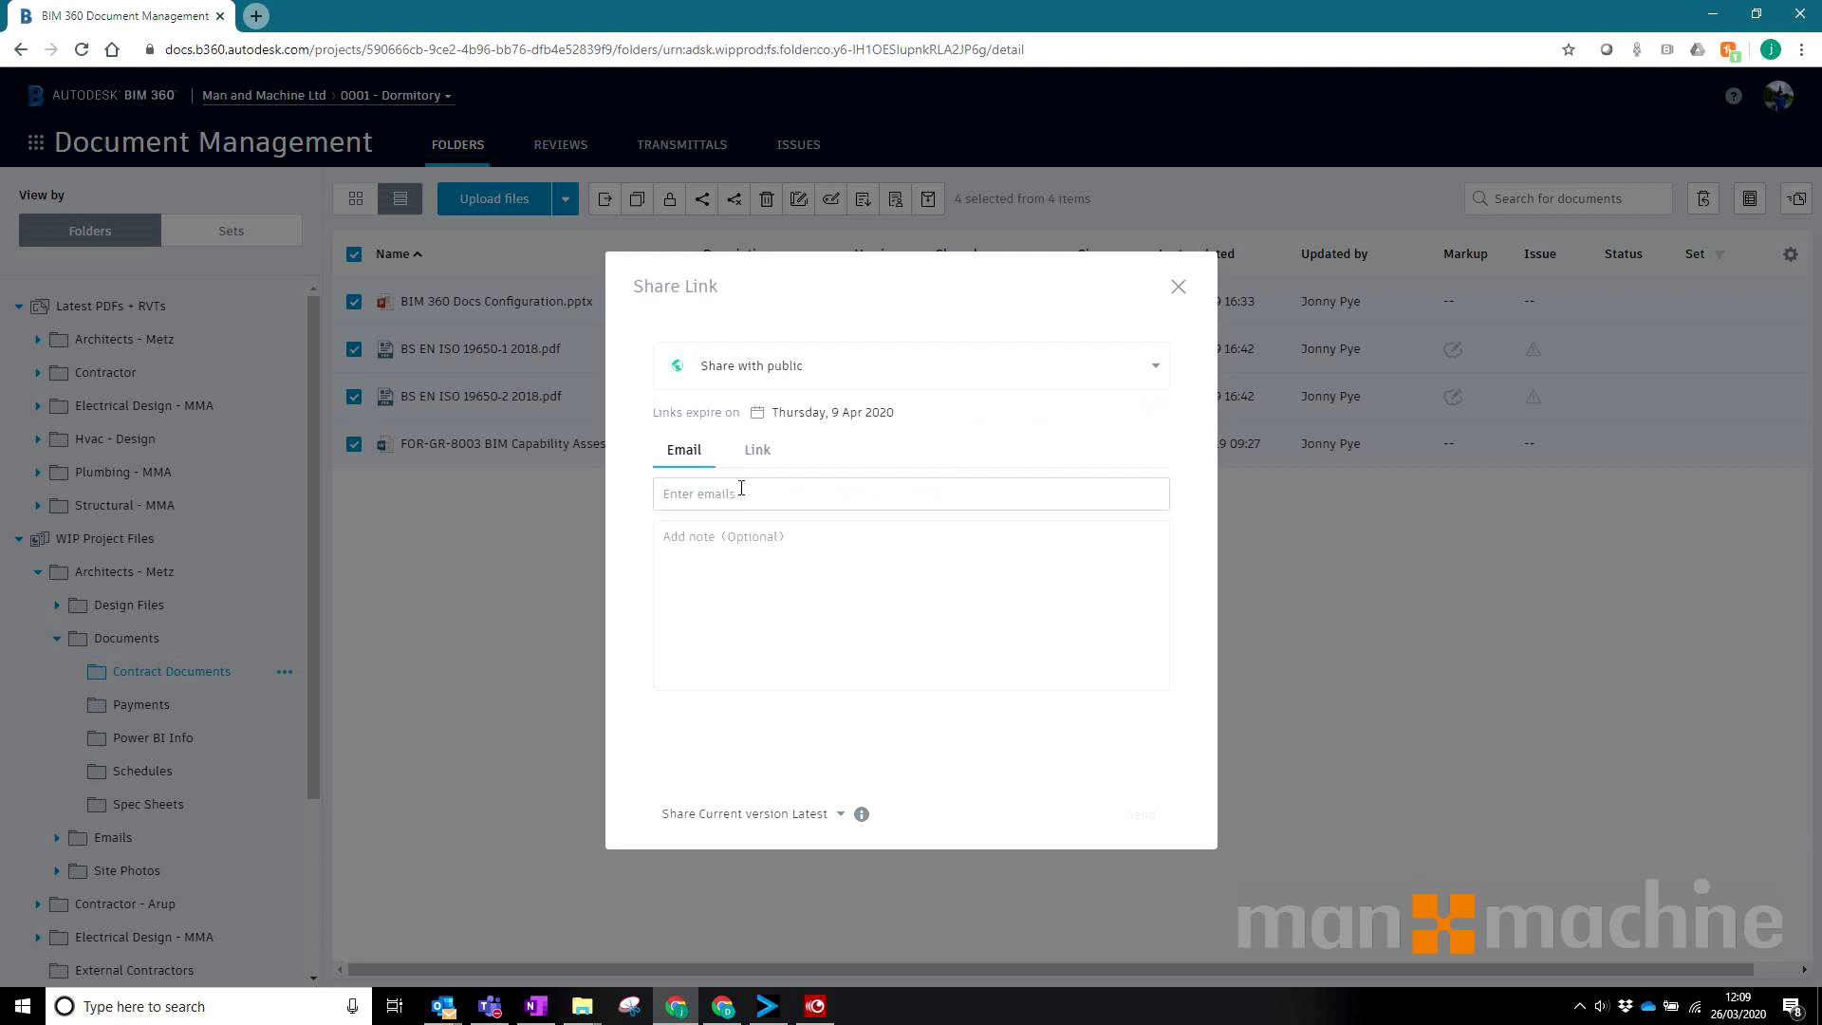
Step: Check the recipient's Gmail inbox and account, then bring the share dialog back
left_click(723, 1006)
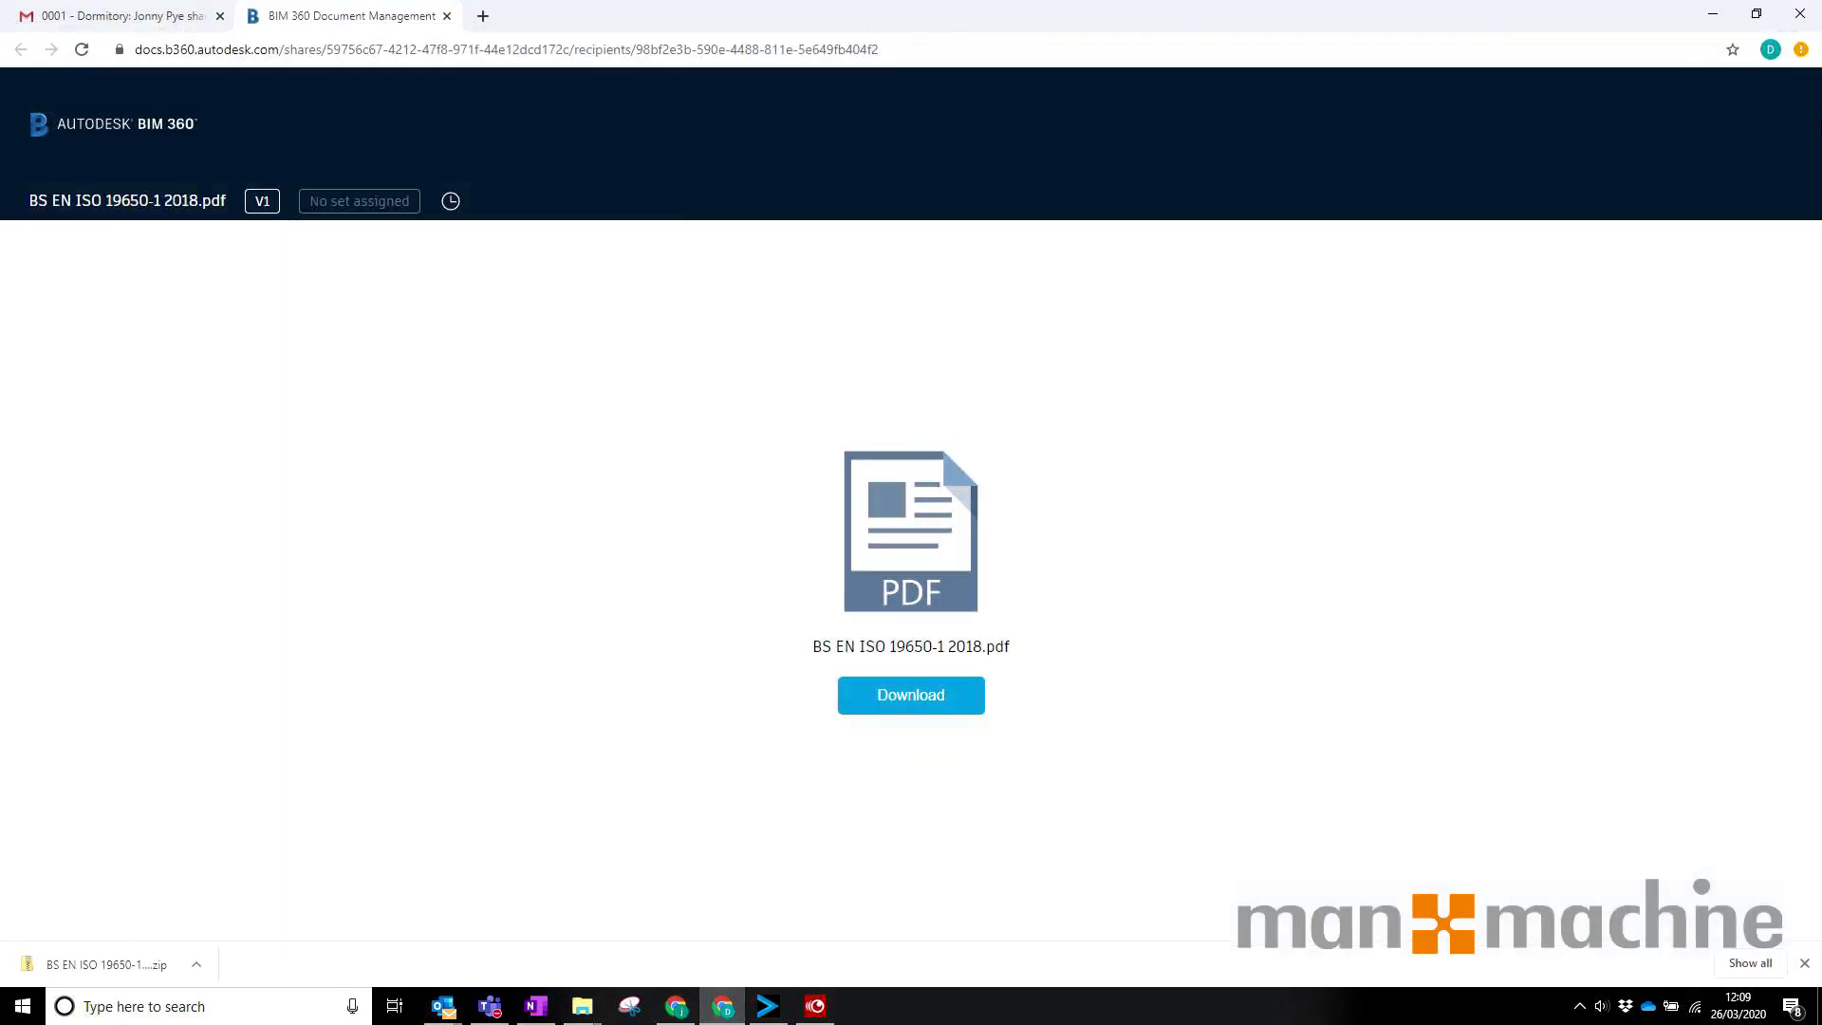
left_click(133, 16)
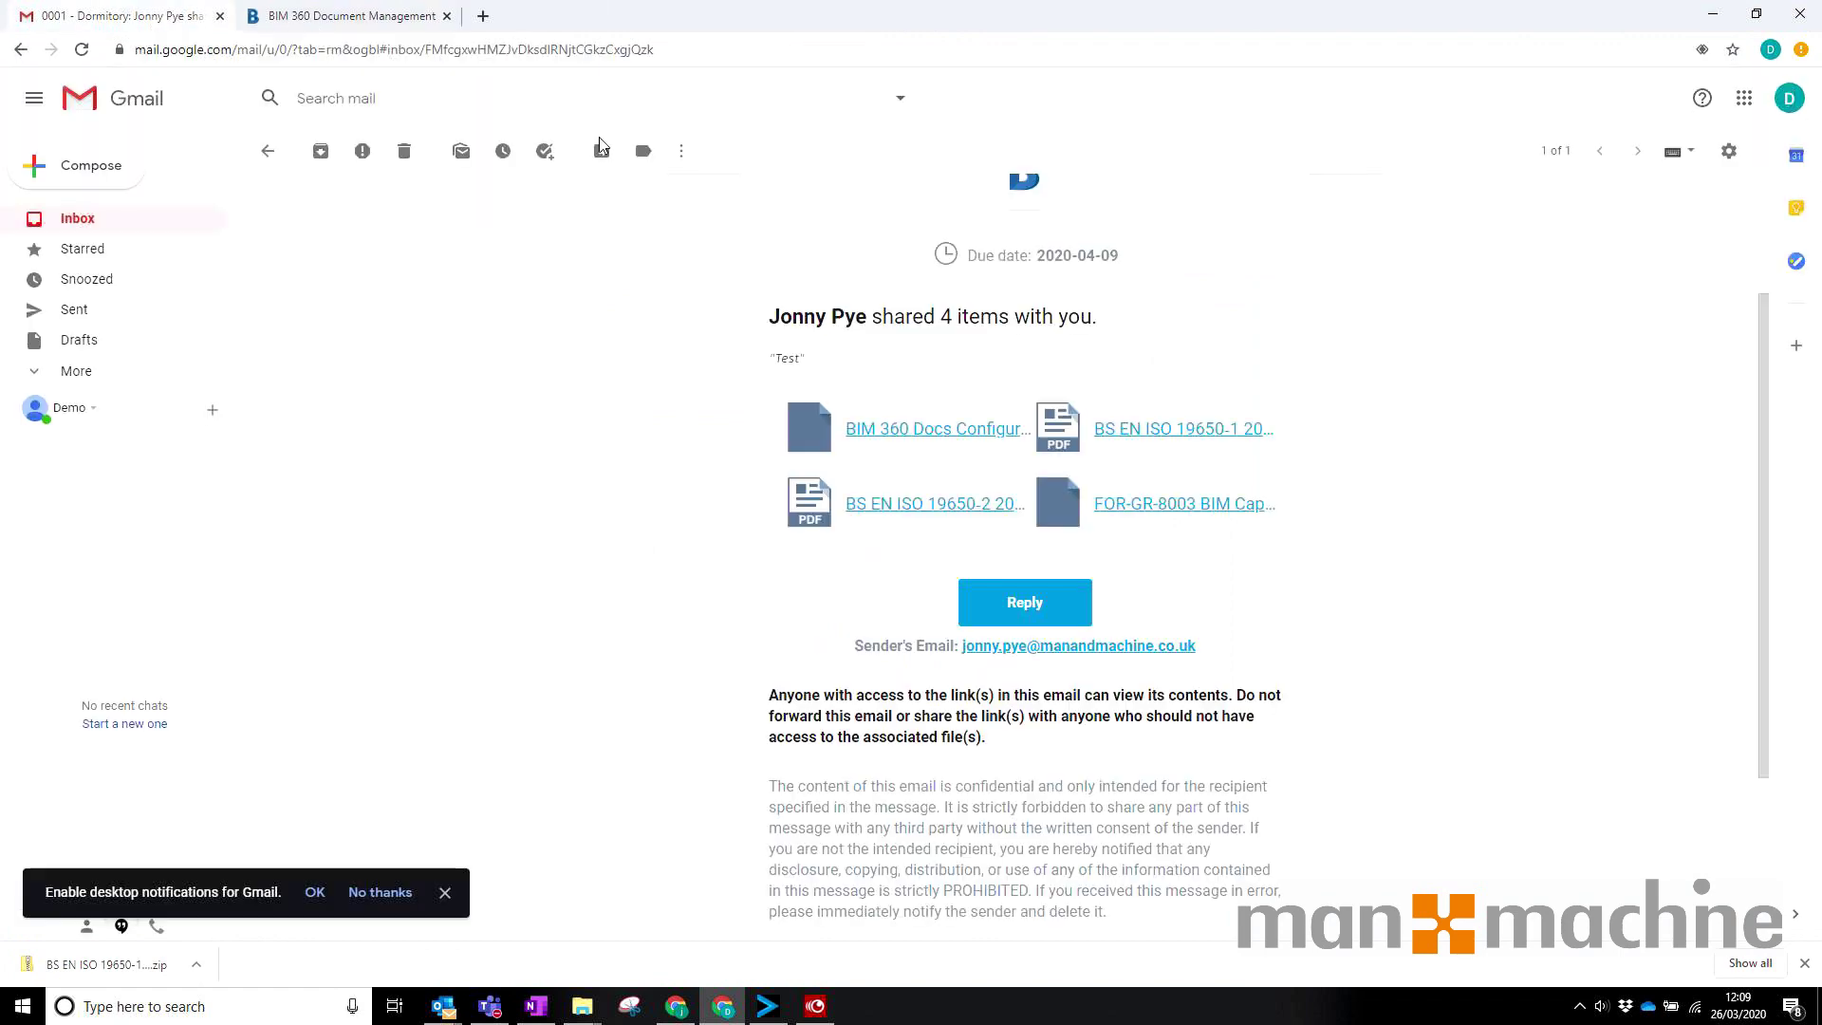
left_click(1789, 97)
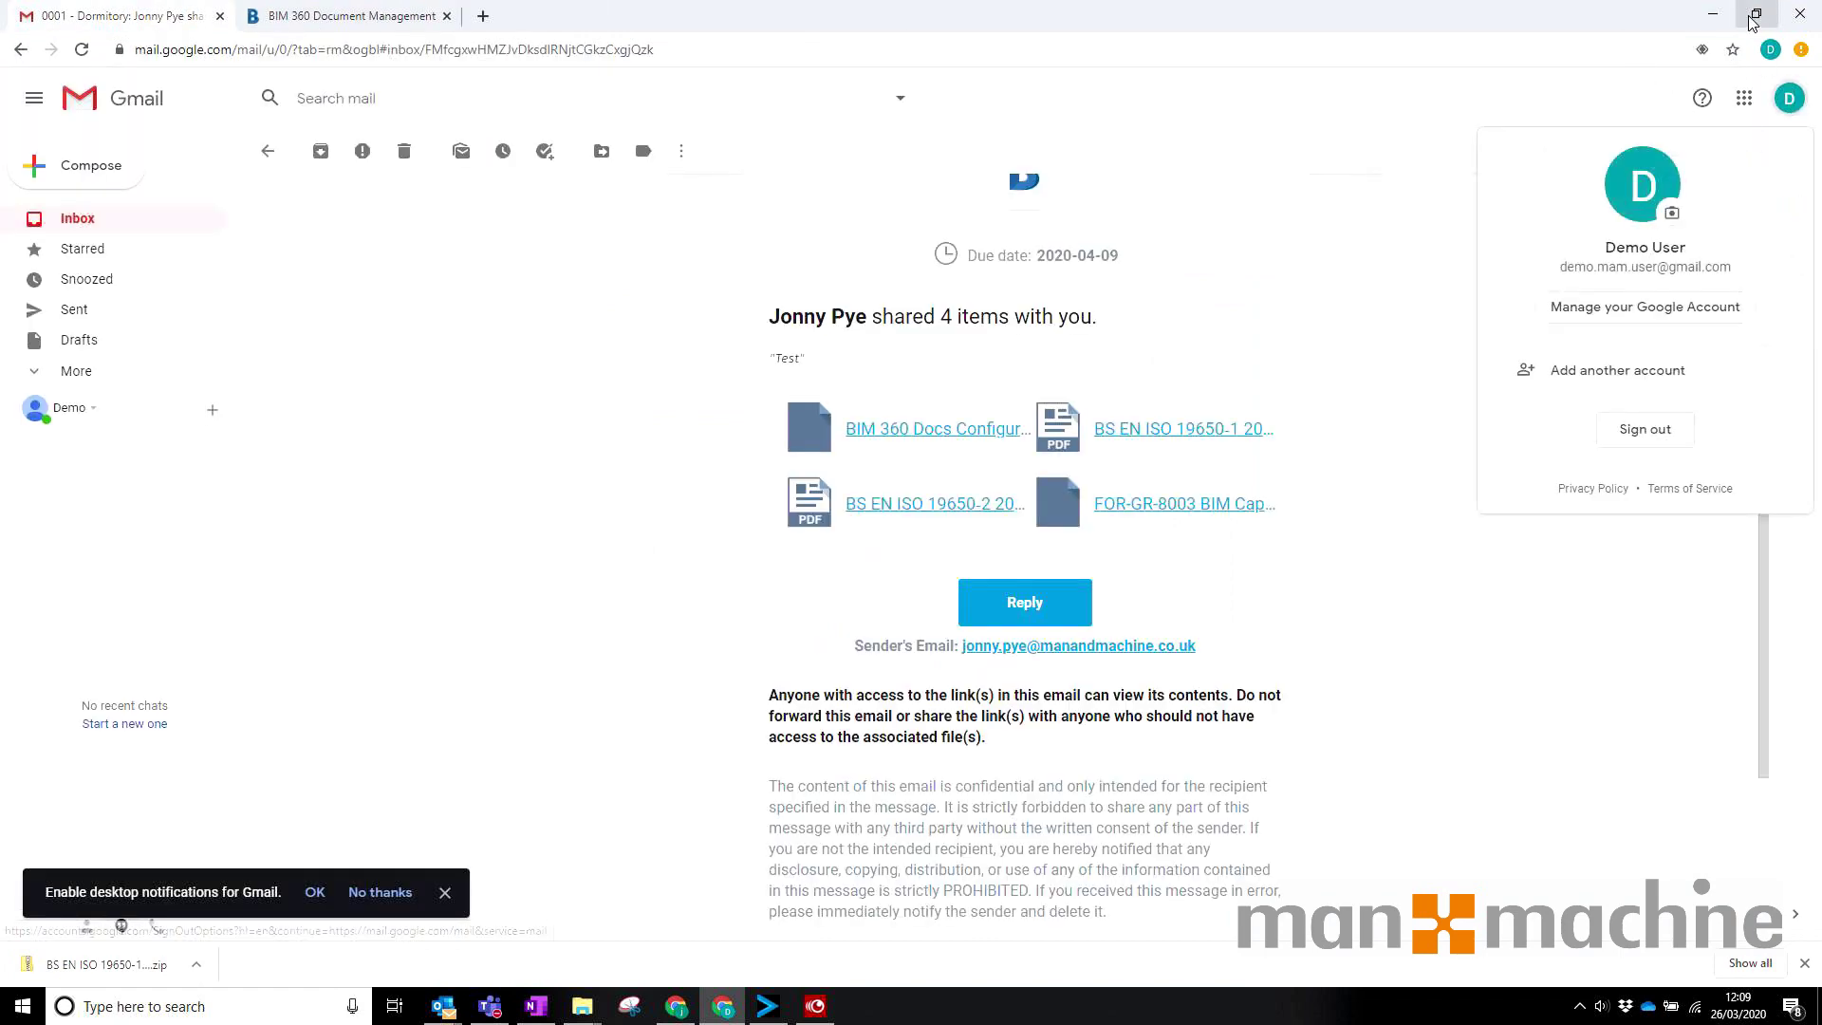
left_click(1713, 14)
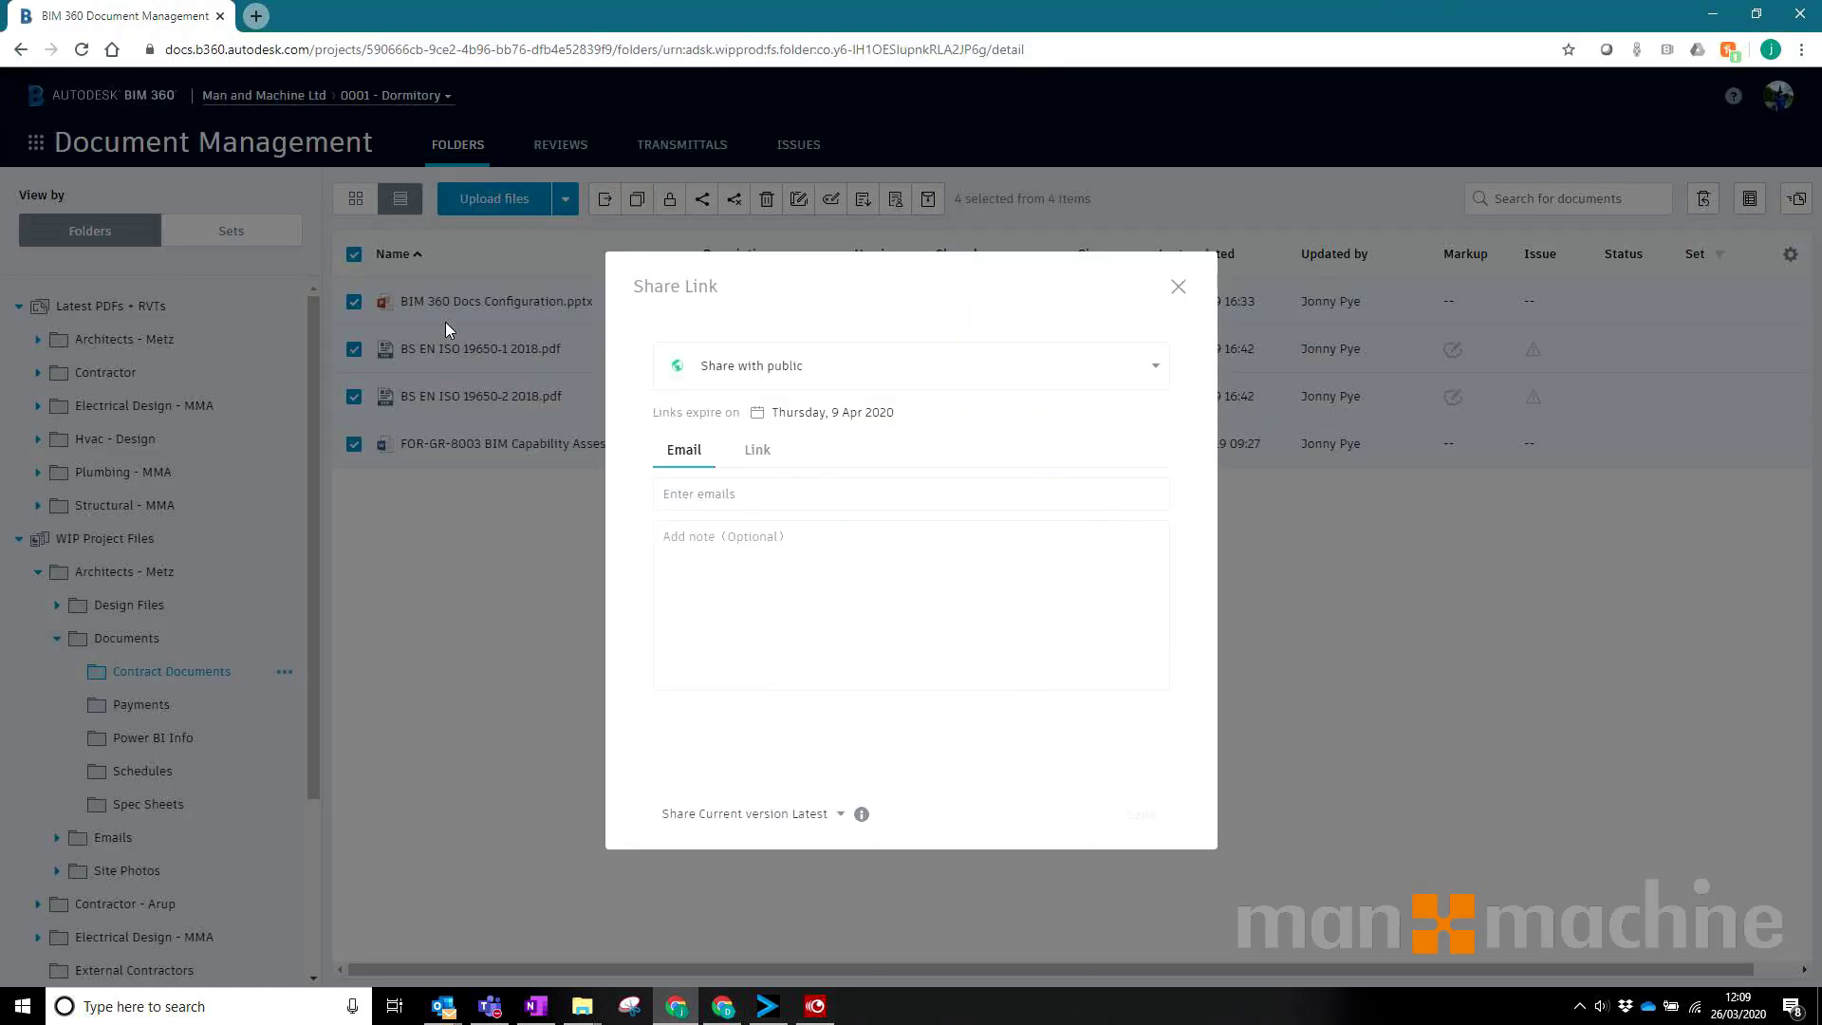
Step: Send the four public links to the external recipient's e-mail with note 'Test', expiry unchanged
left_click(699, 488)
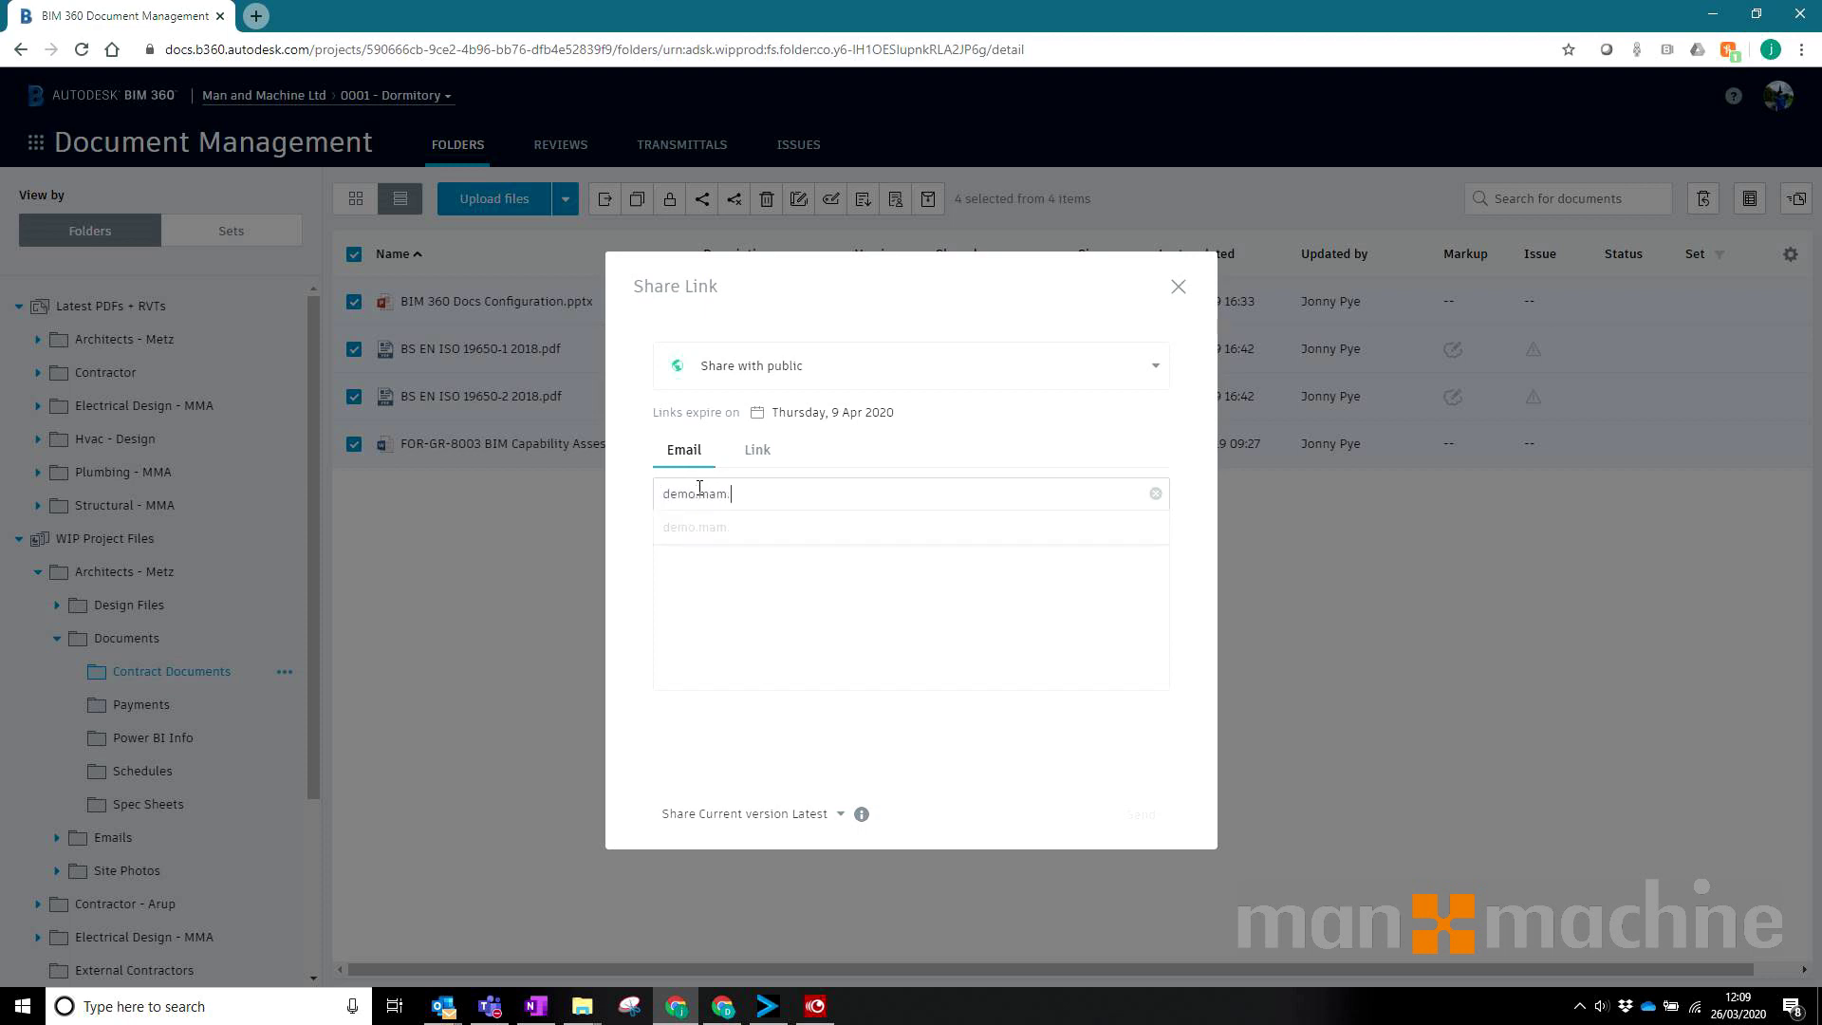
left_click(810, 530)
left_click(734, 593)
type("Test")
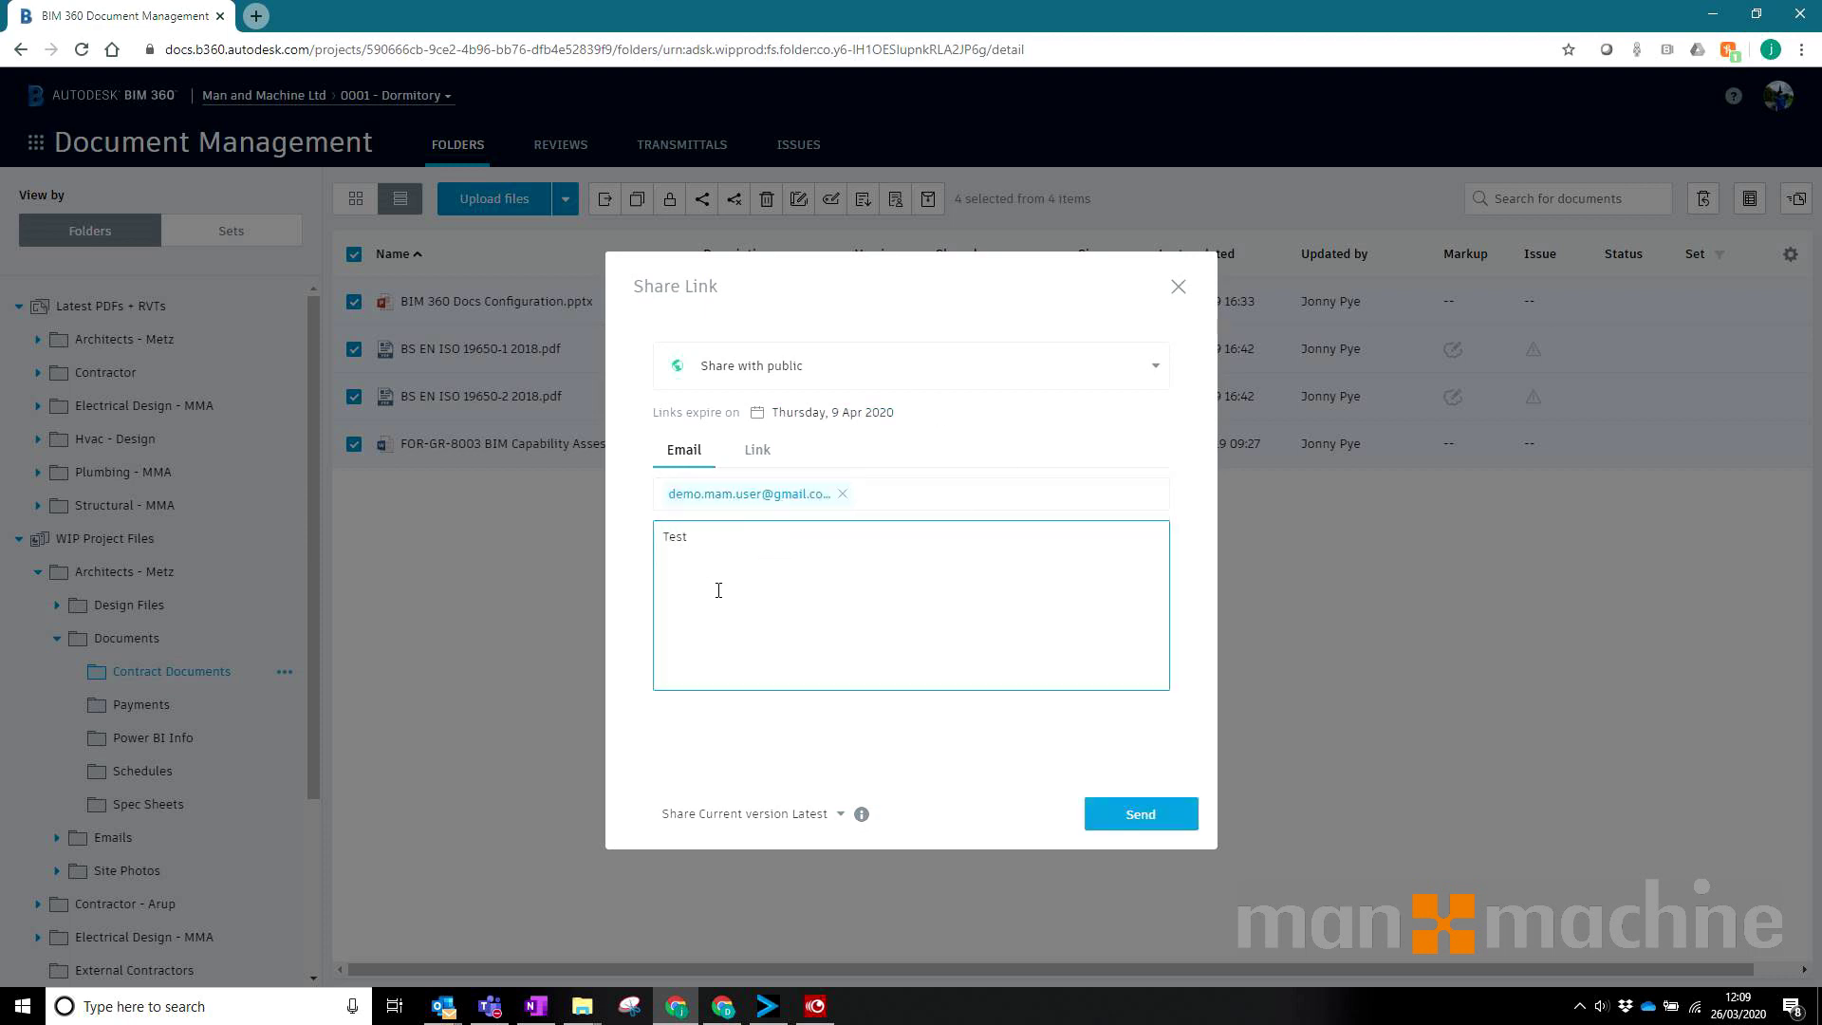
left_click(833, 416)
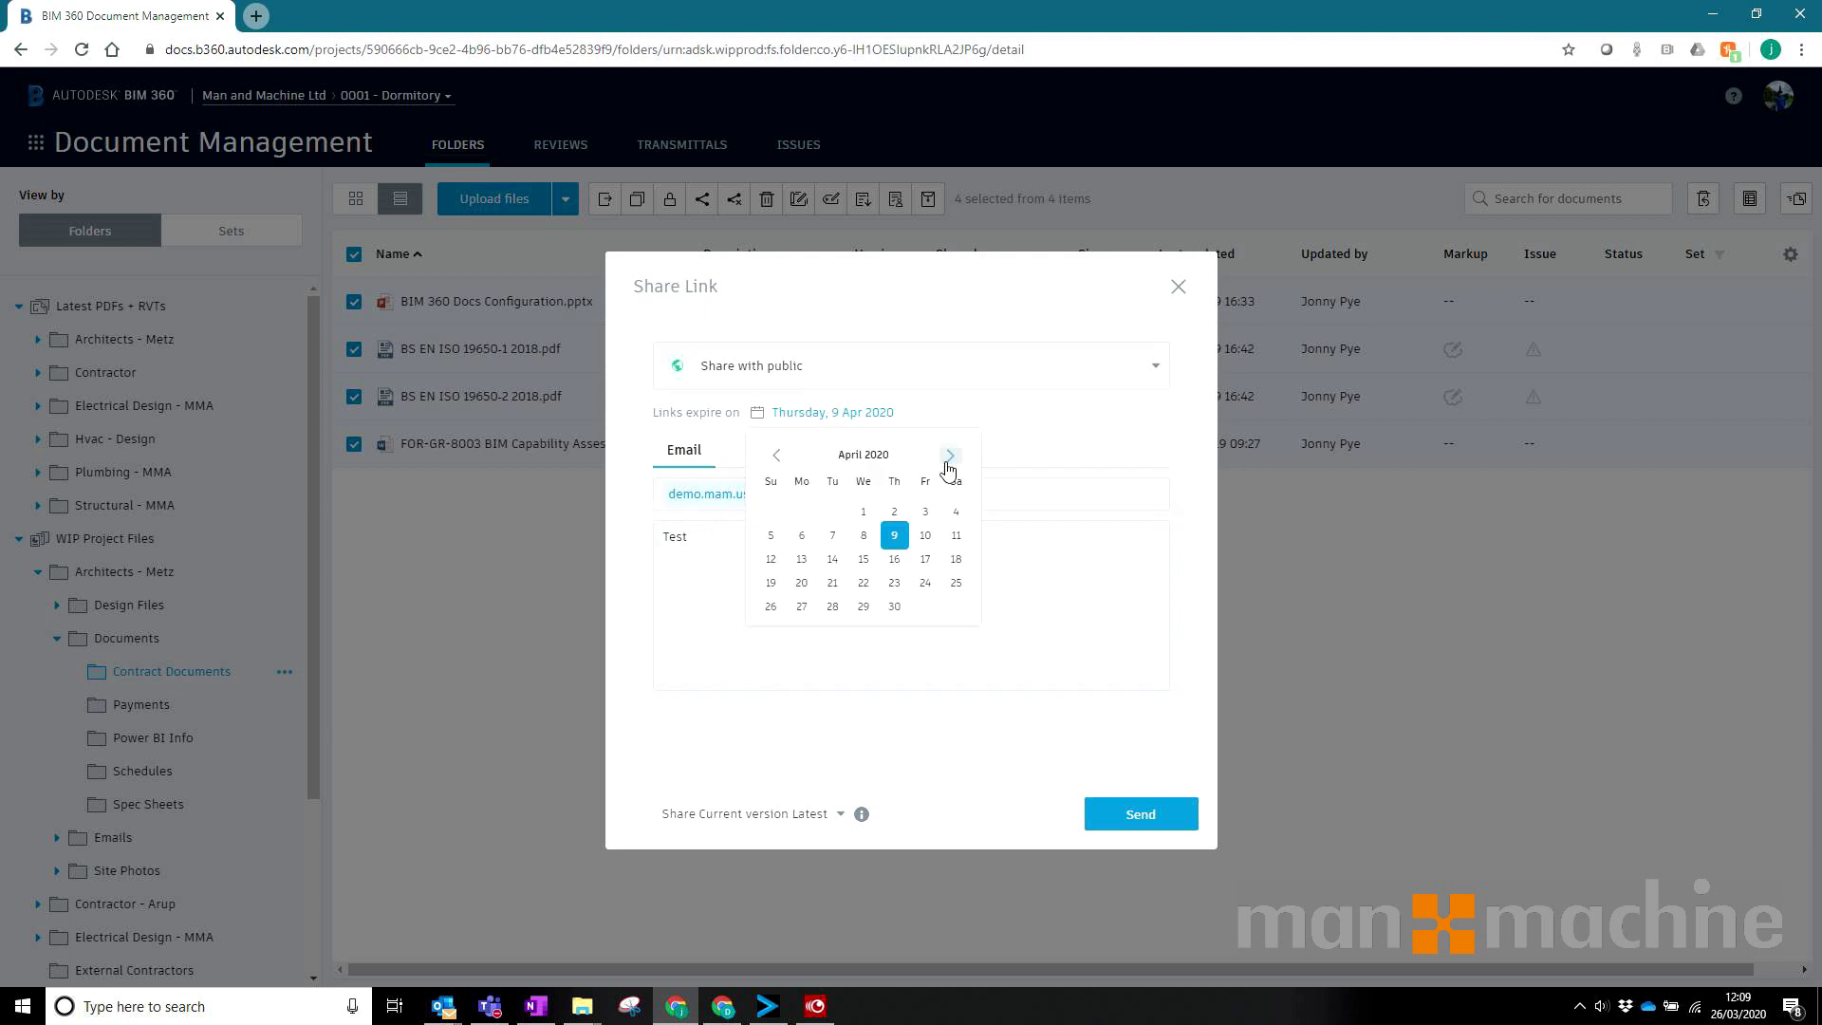
left_click(1082, 579)
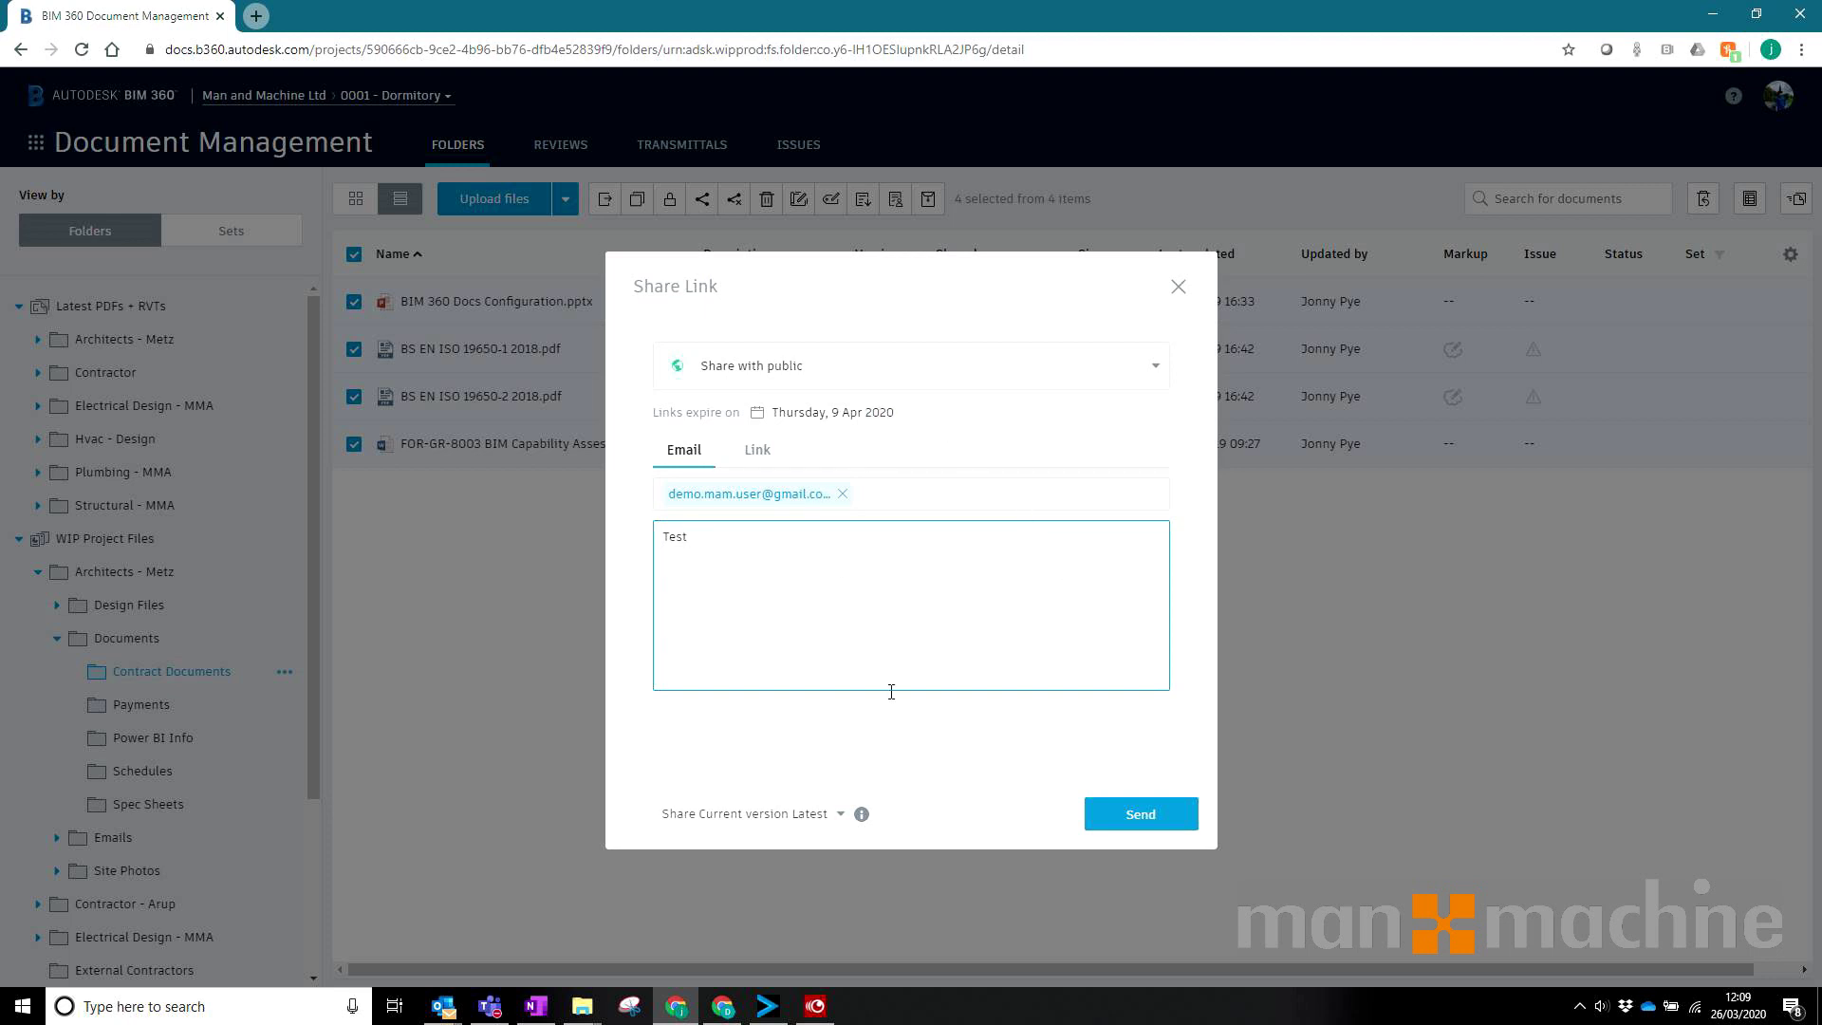
left_click(1129, 814)
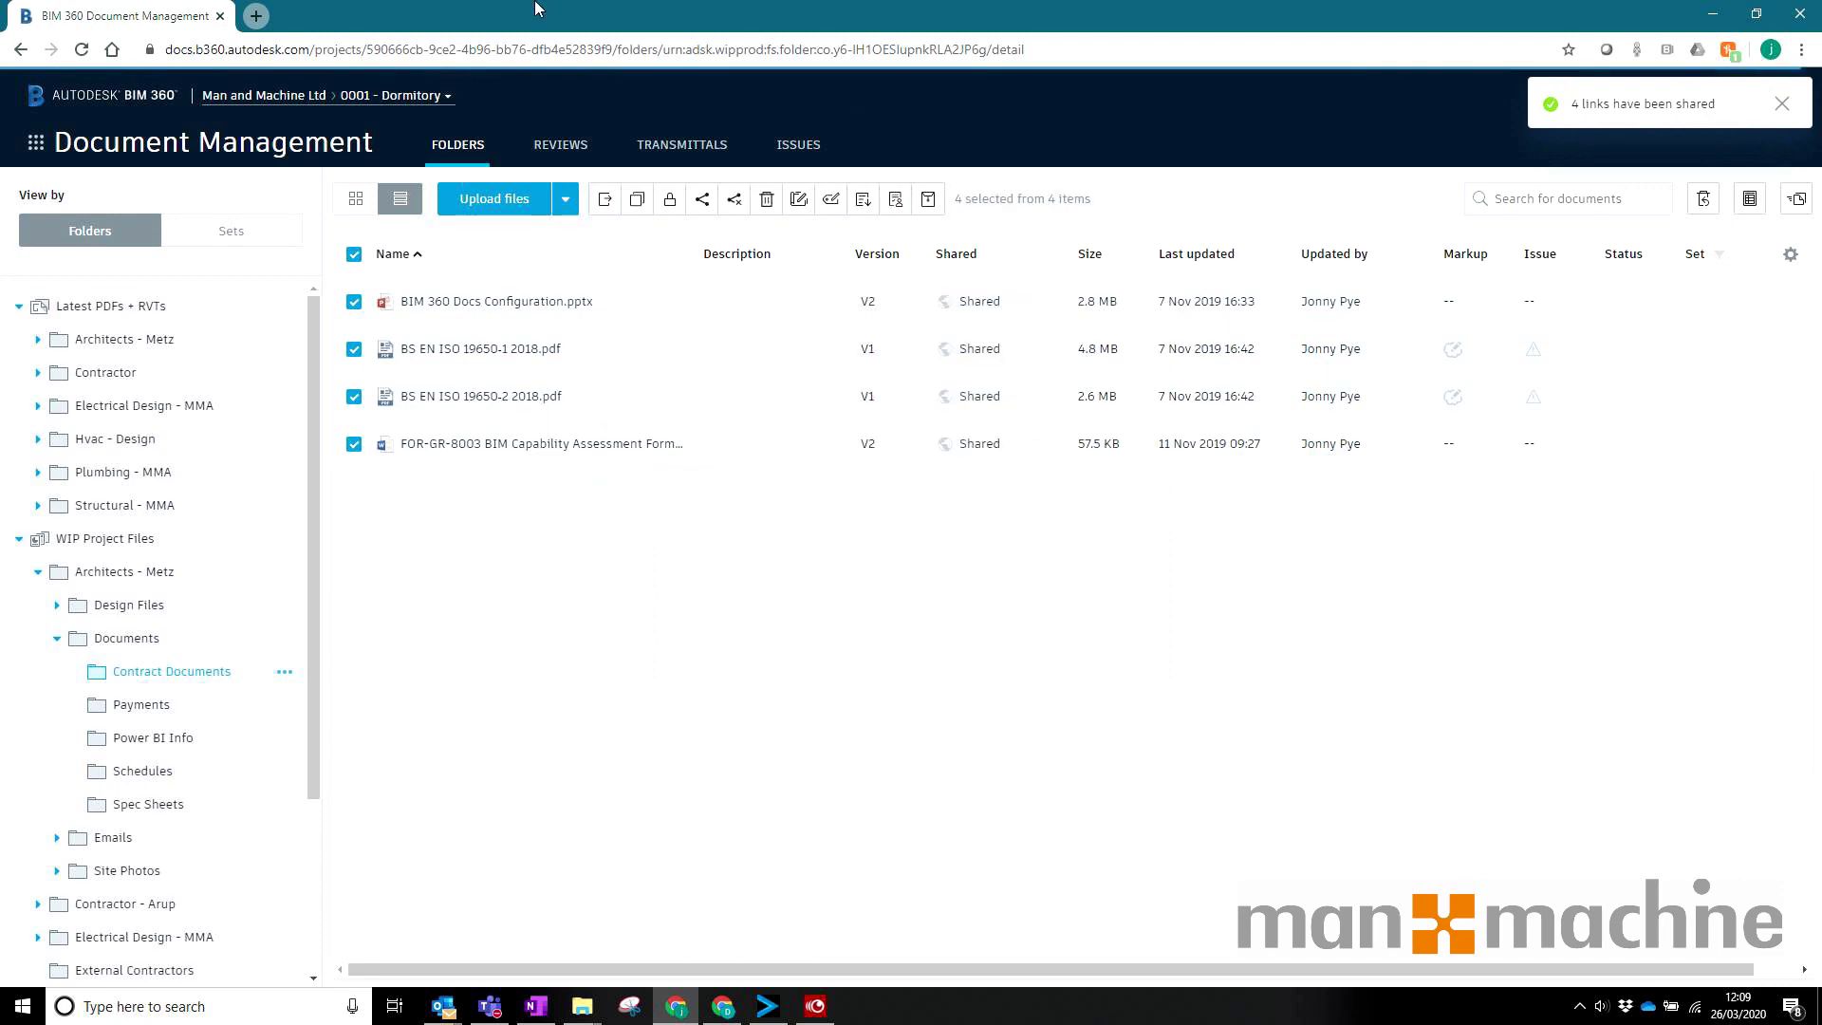
Step: Open the four-shared-items email in Gmail, expand it, and follow the BS EN ISO 19650-1 link
left_click(722, 1005)
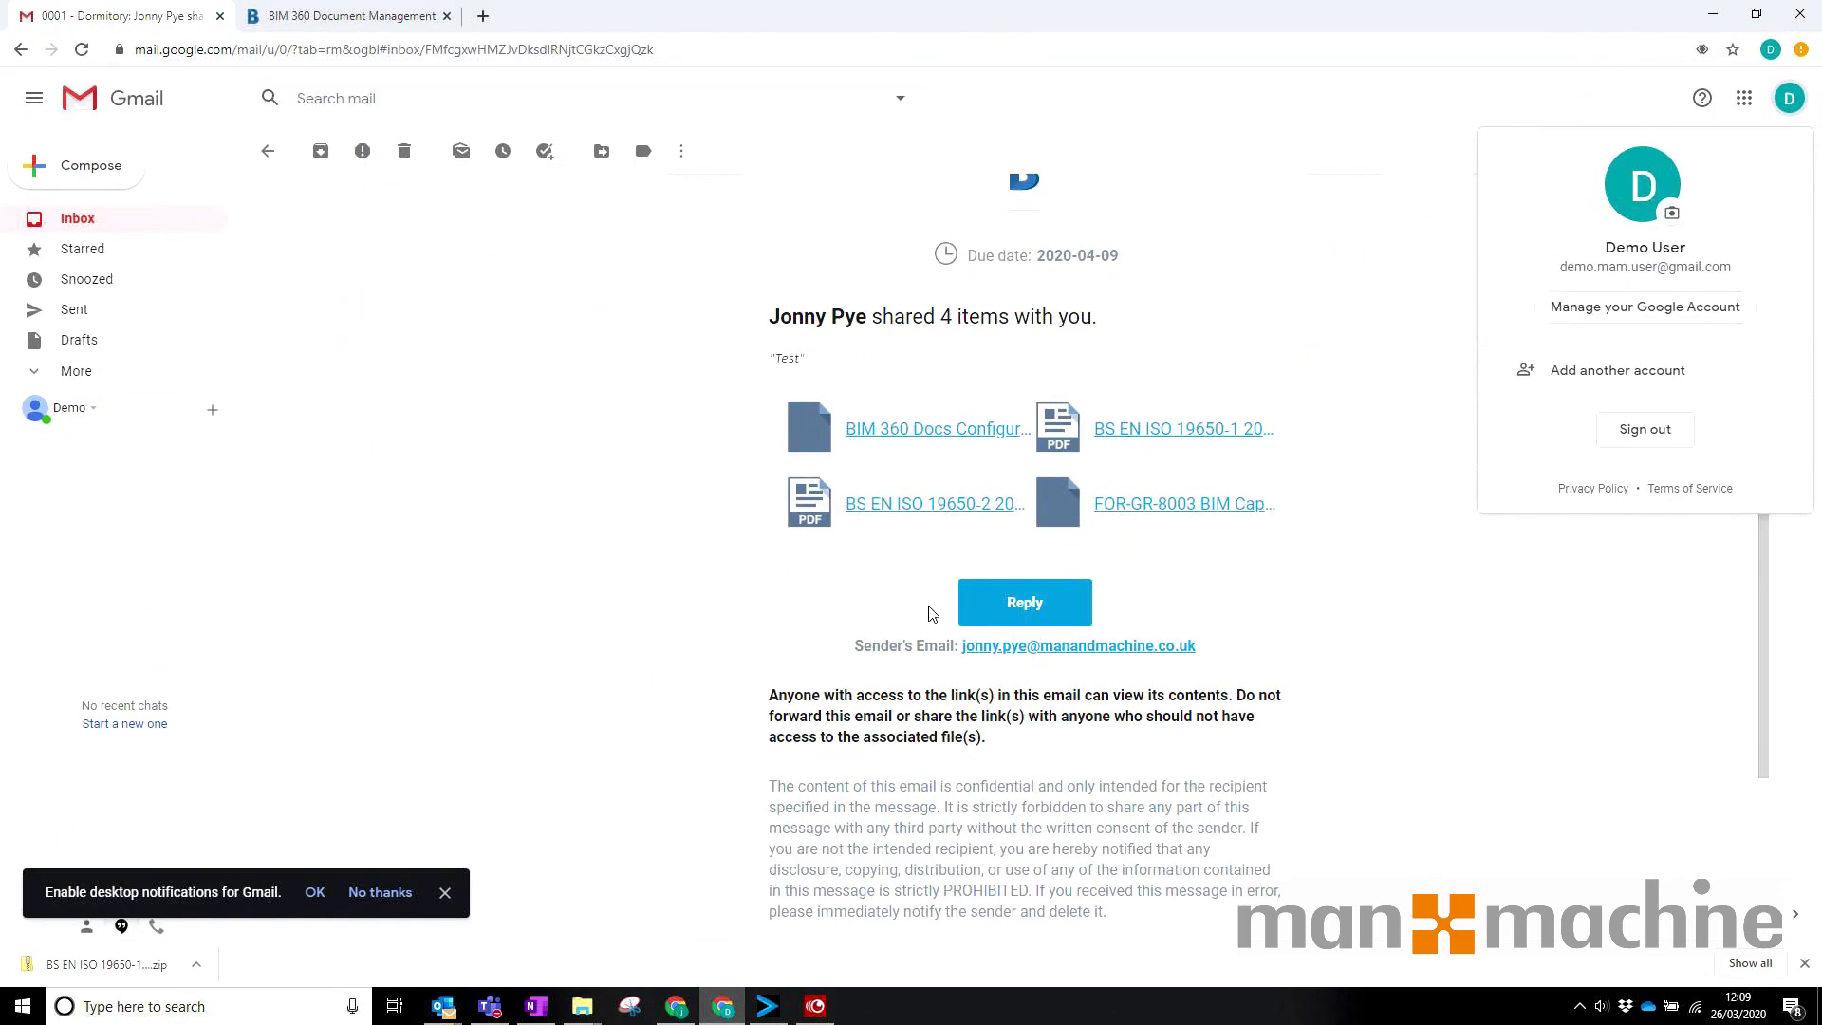
left_click(76, 224)
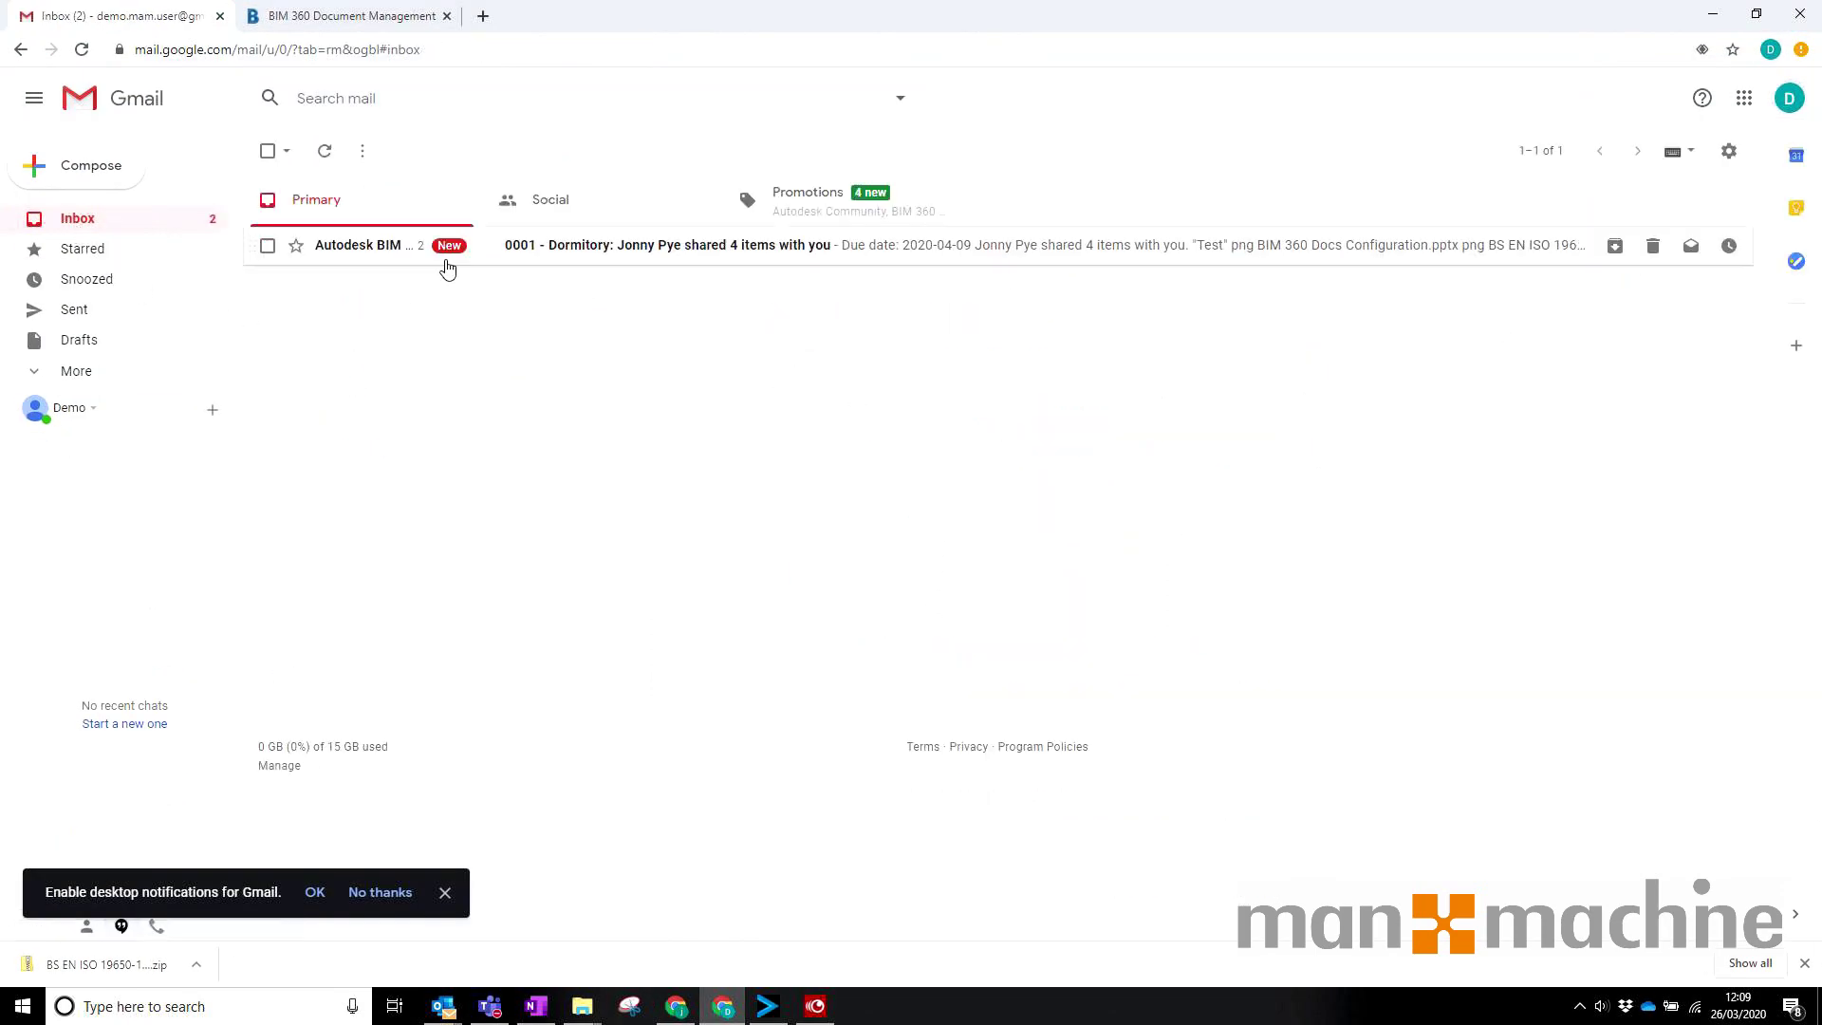
left_click(330, 245)
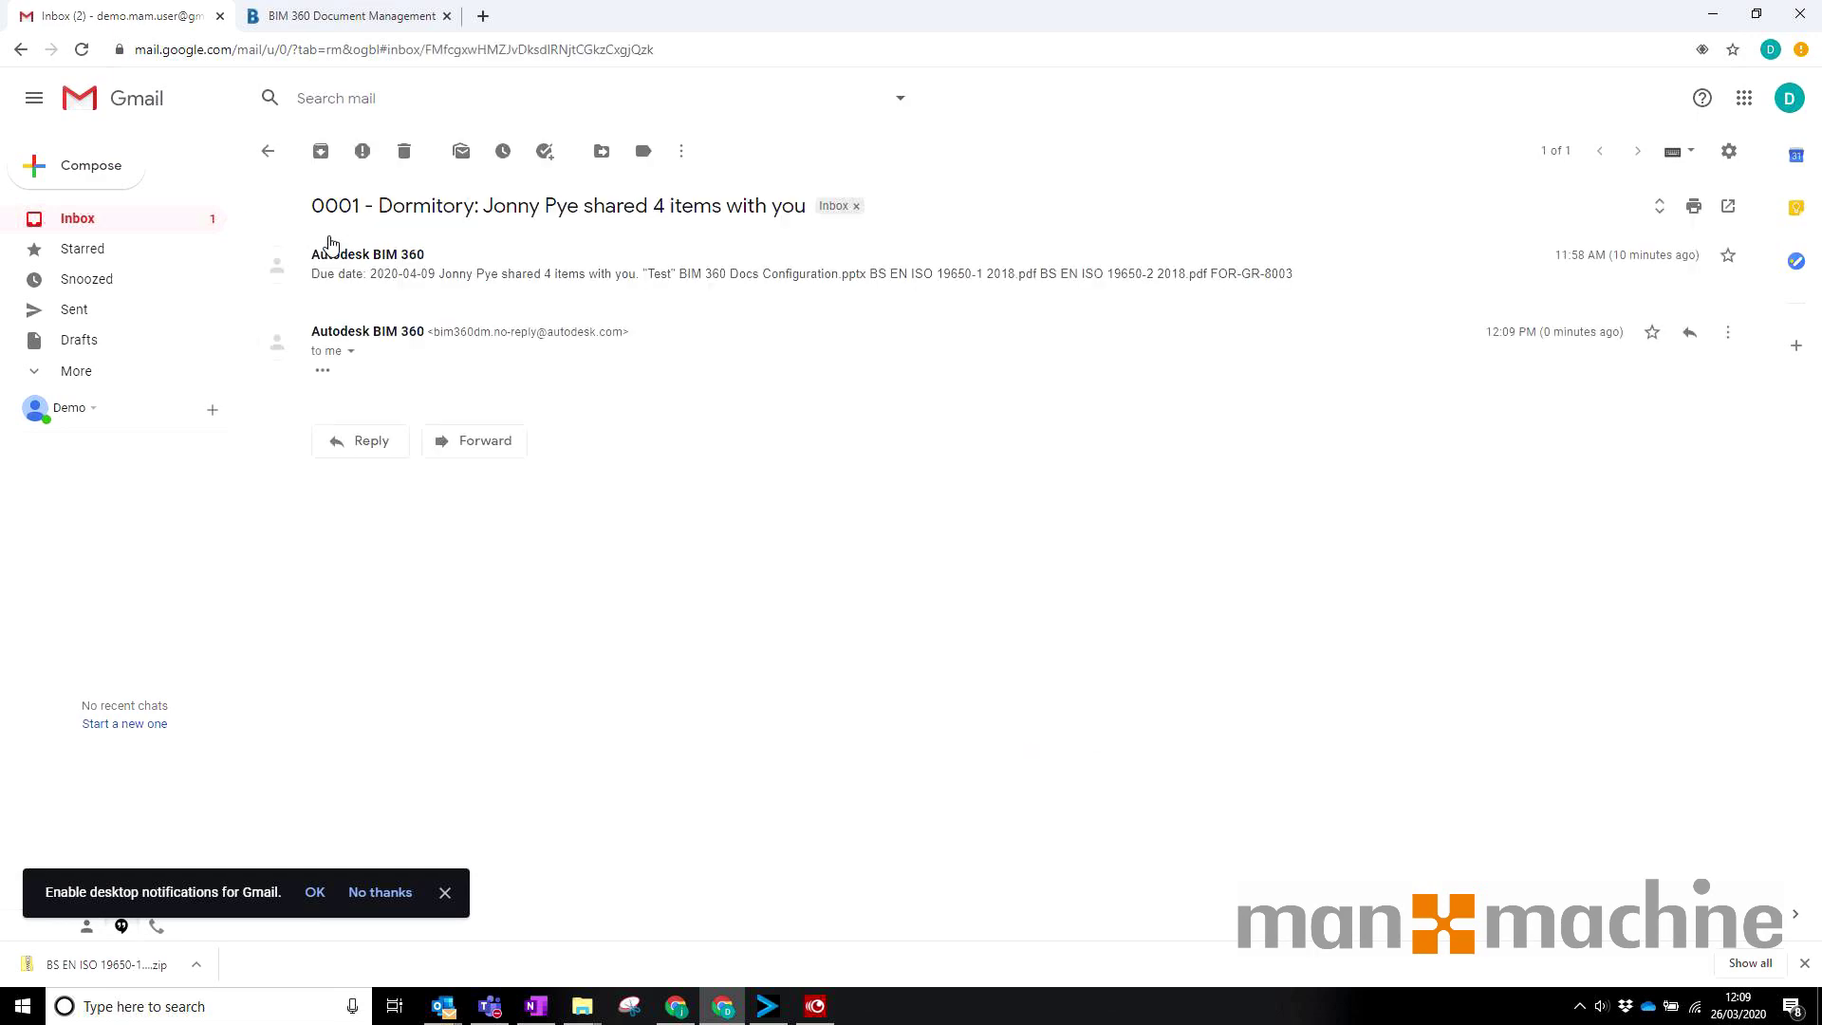
left_click(322, 370)
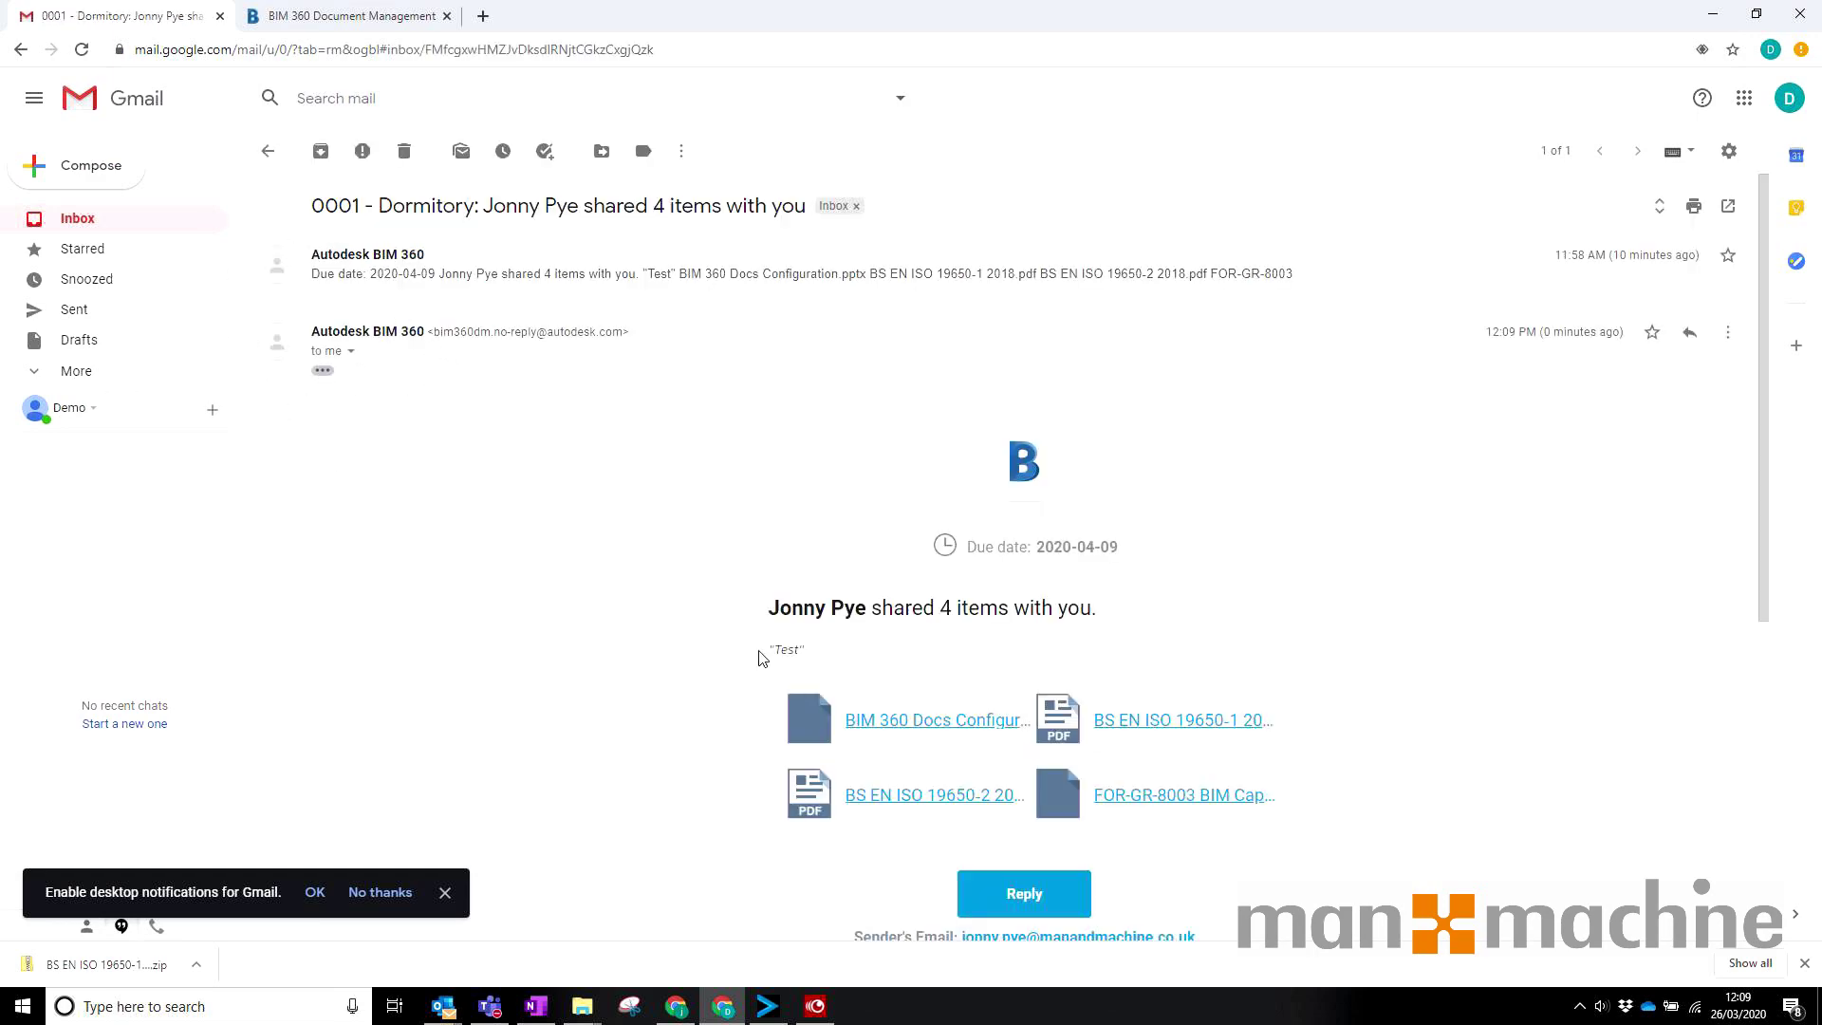
scroll(1175, 598, "down", 3)
scroll(838, 508, "up", 3)
scroll(1057, 529, "down", 2)
scroll(1105, 516, "up", 2)
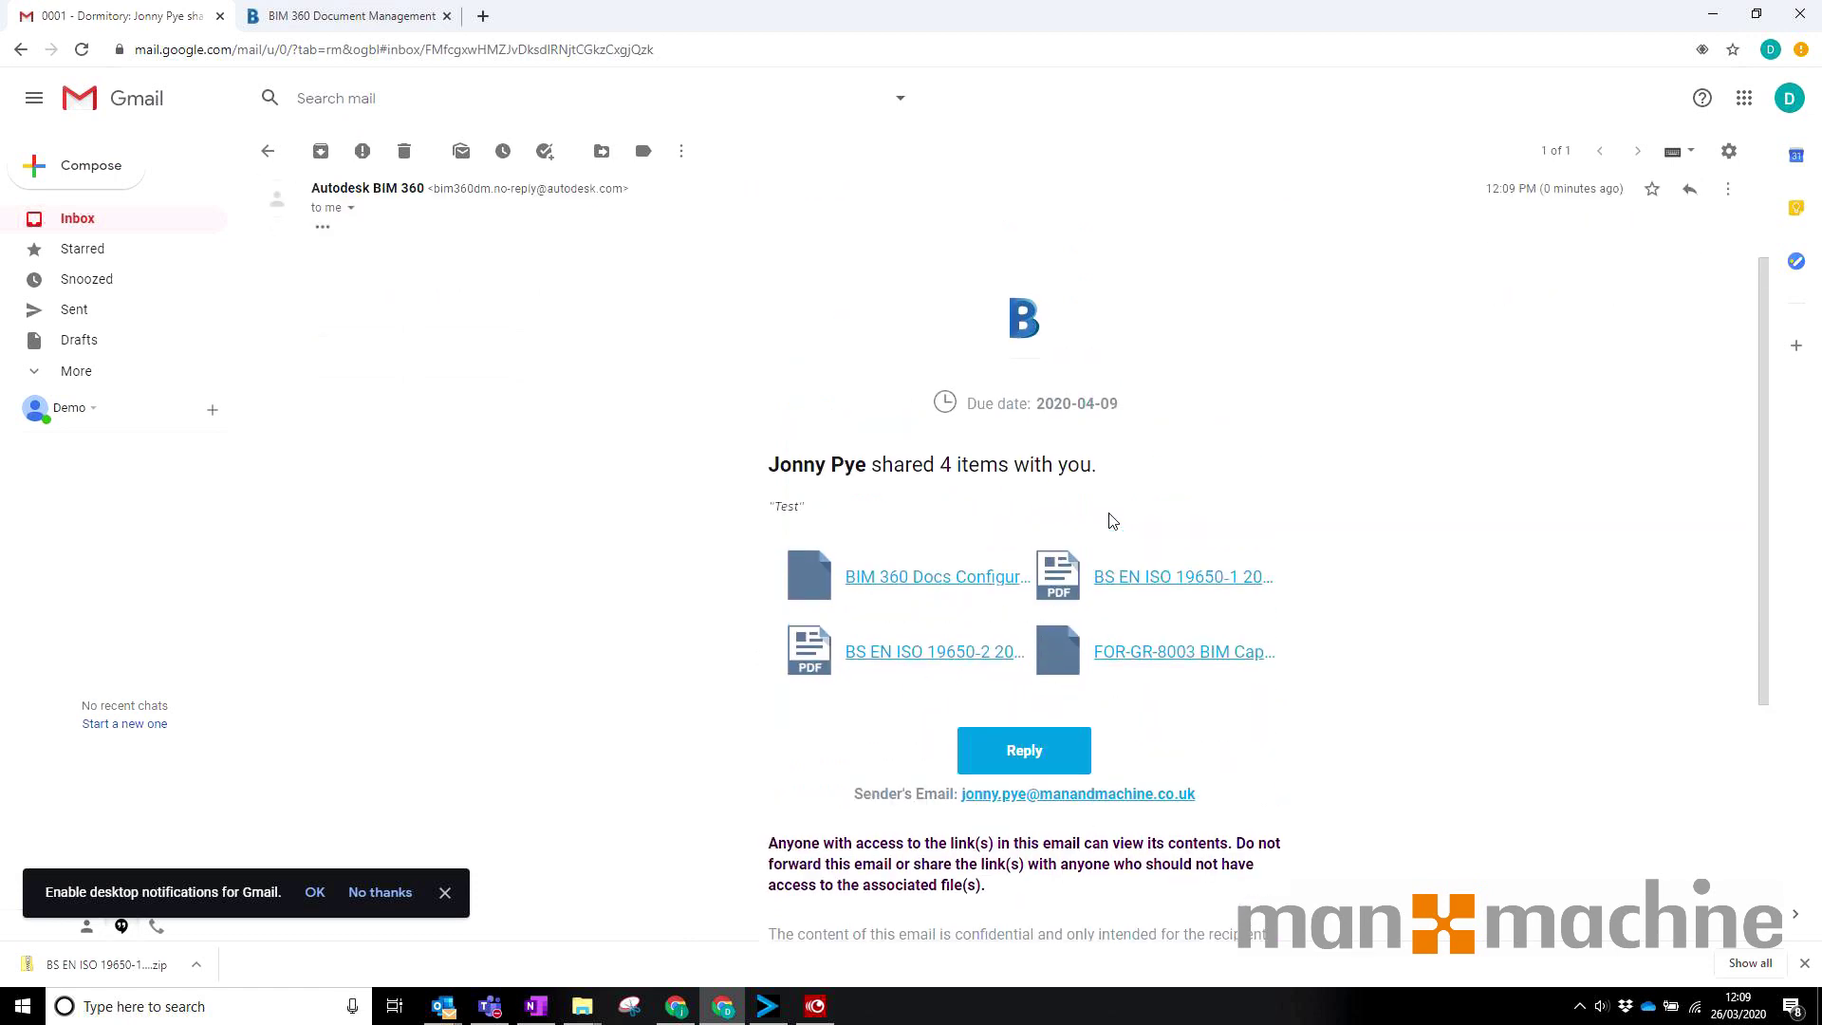
left_click(1153, 720)
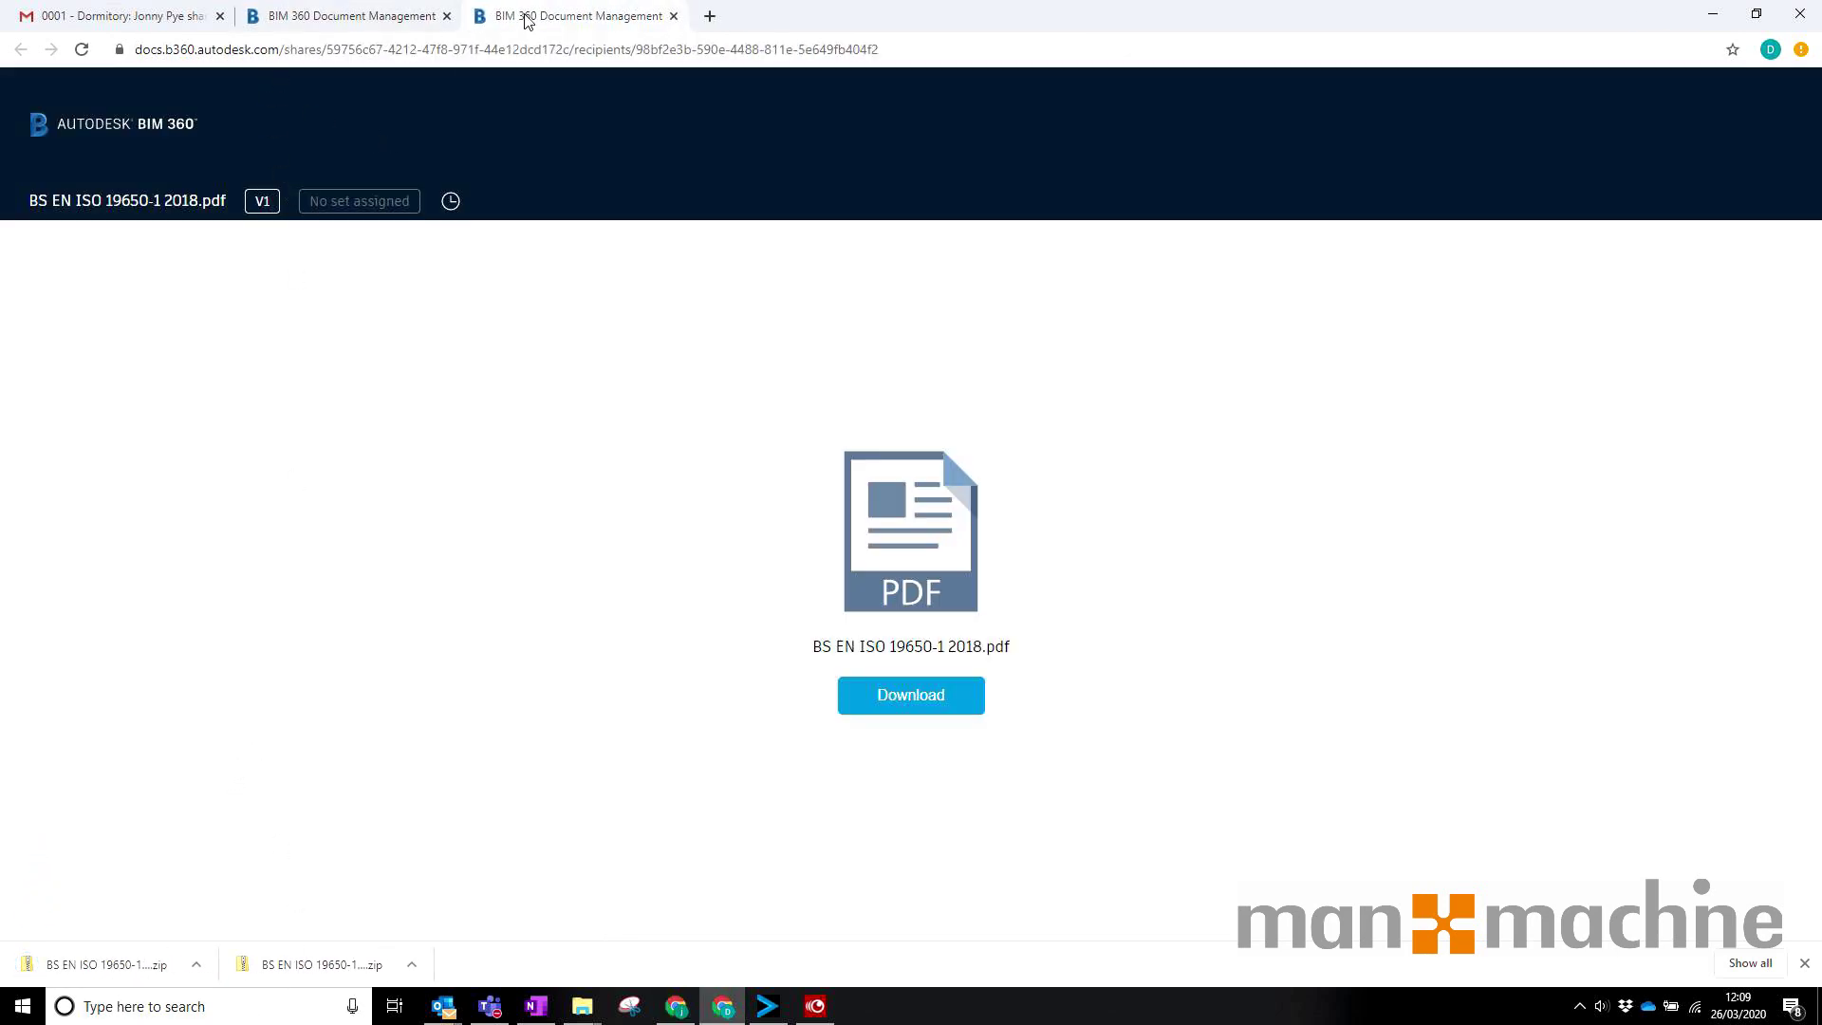
Step: View the BS EN ISO 19650-1 2018.pdf share page, then return to Document Management
left_click(366, 14)
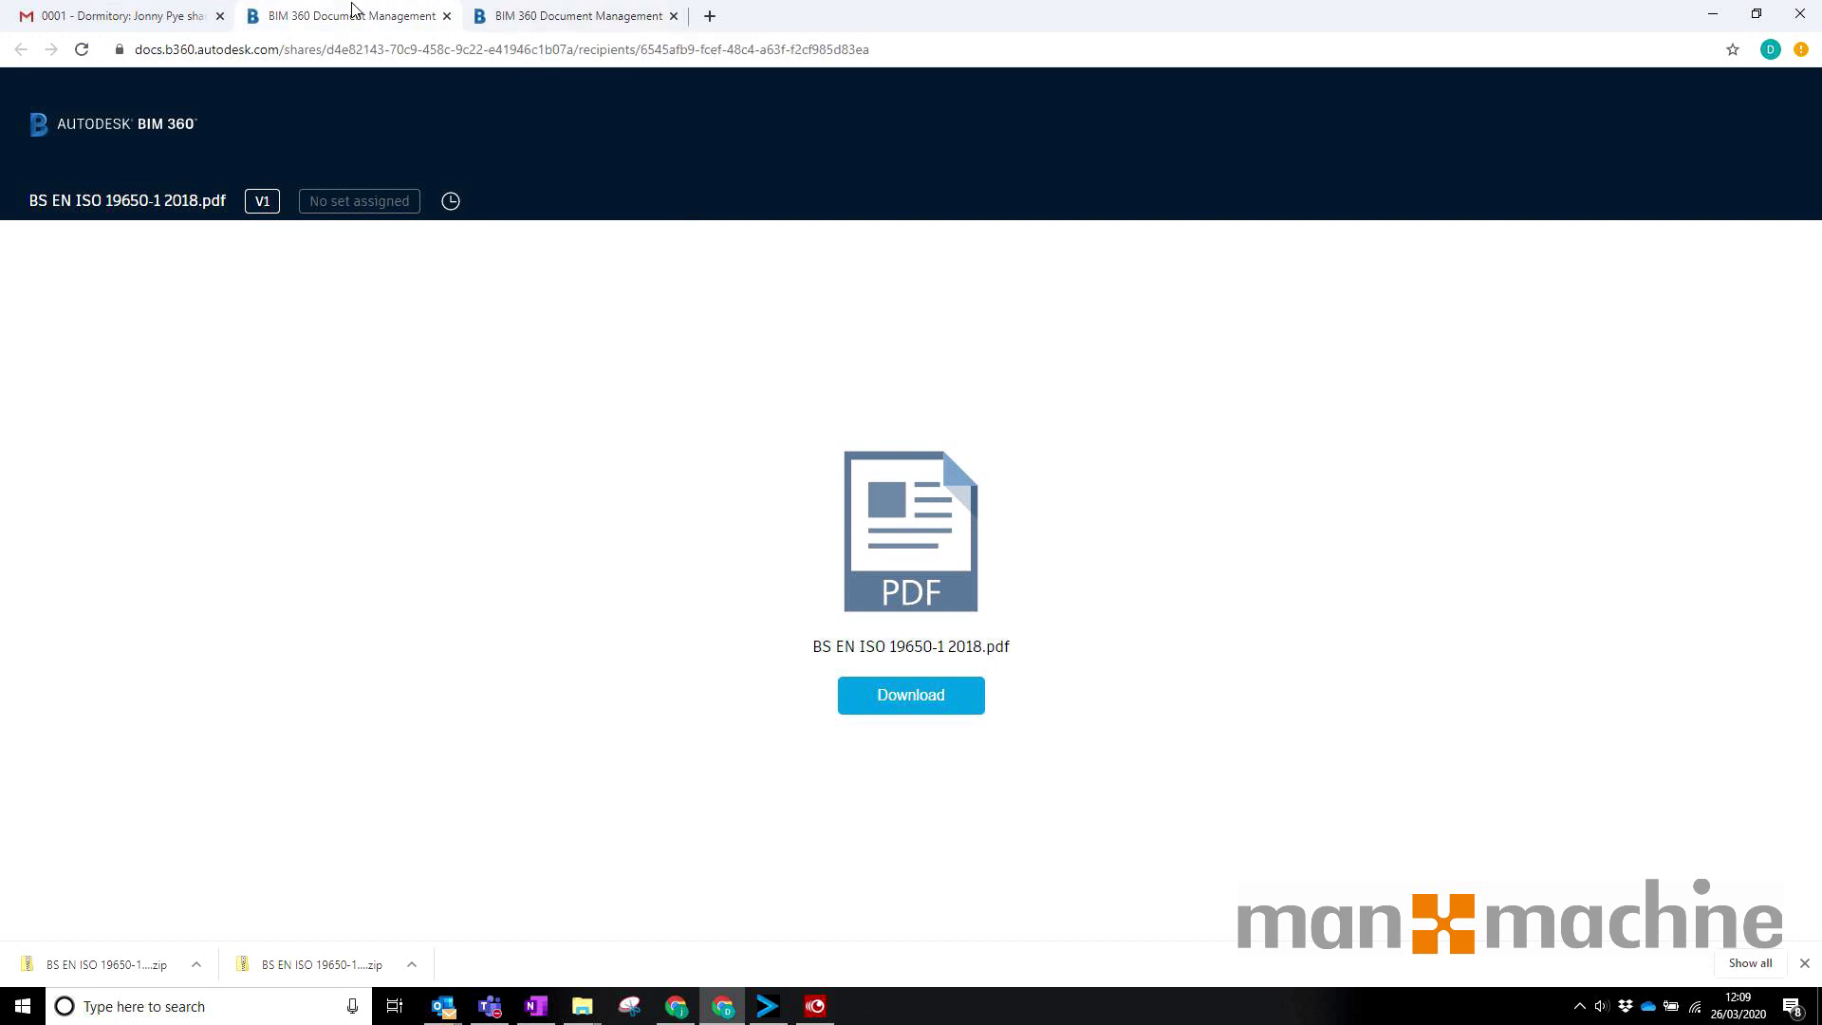
left_click(675, 1006)
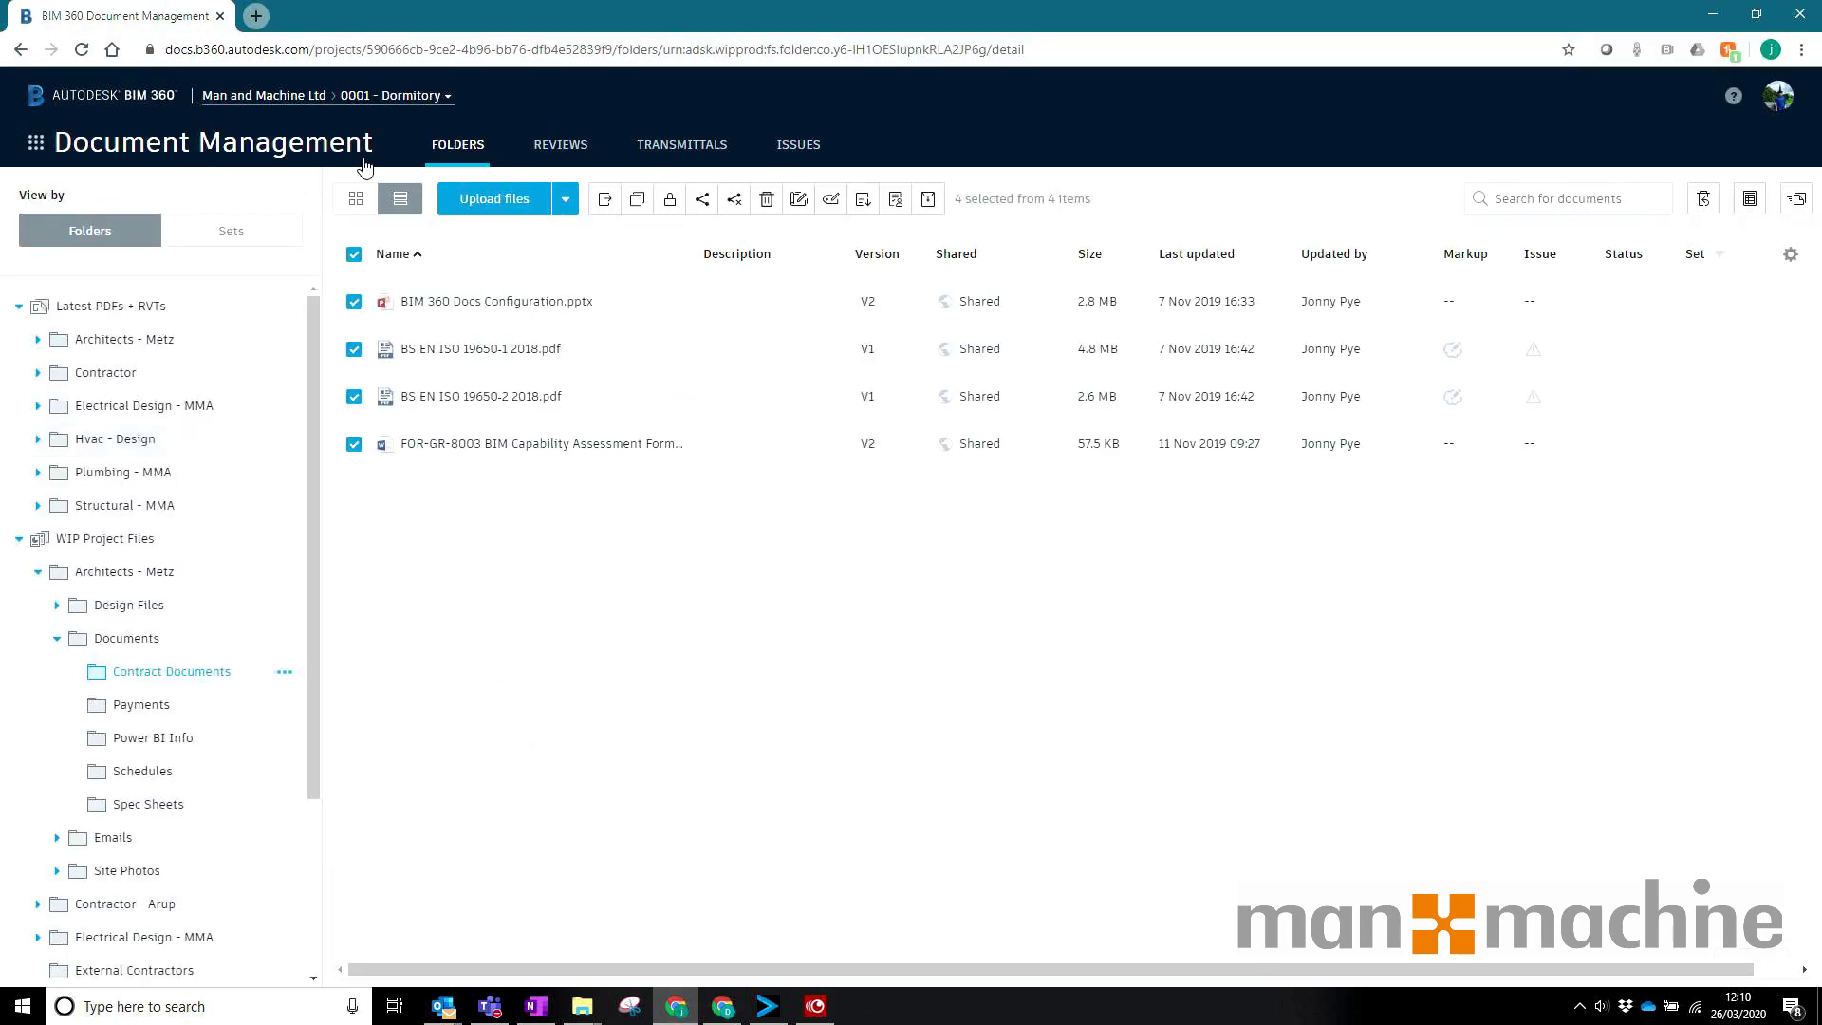
left_click(132, 153)
Step: Open Project Admin's activity log showing today's sharing and view events
left_click(297, 346)
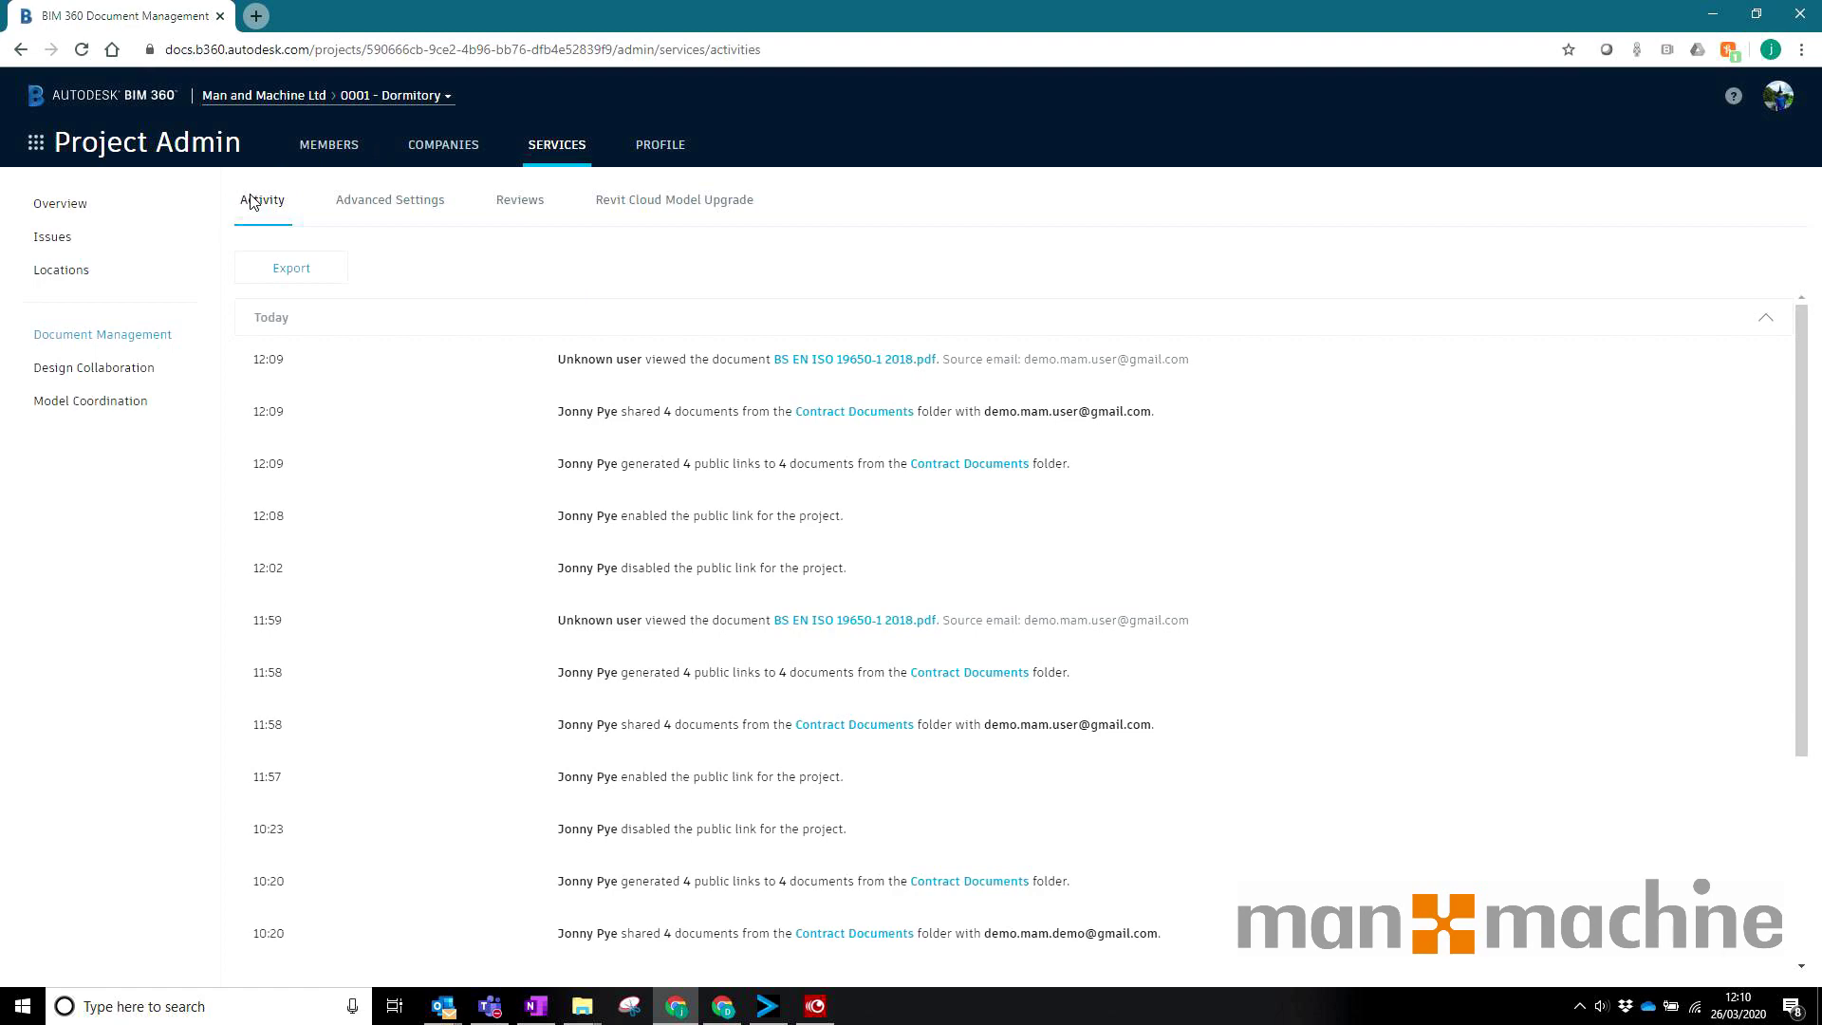
scroll(1163, 626, "down", 1)
scroll(1167, 608, "up", 1)
Step: Highlight the 4-document share entry, its recipient, and the Unknown user view entry's source e-mail
left_click_drag(640, 411, 706, 411)
left_click(706, 411)
left_click_drag(982, 414, 1175, 423)
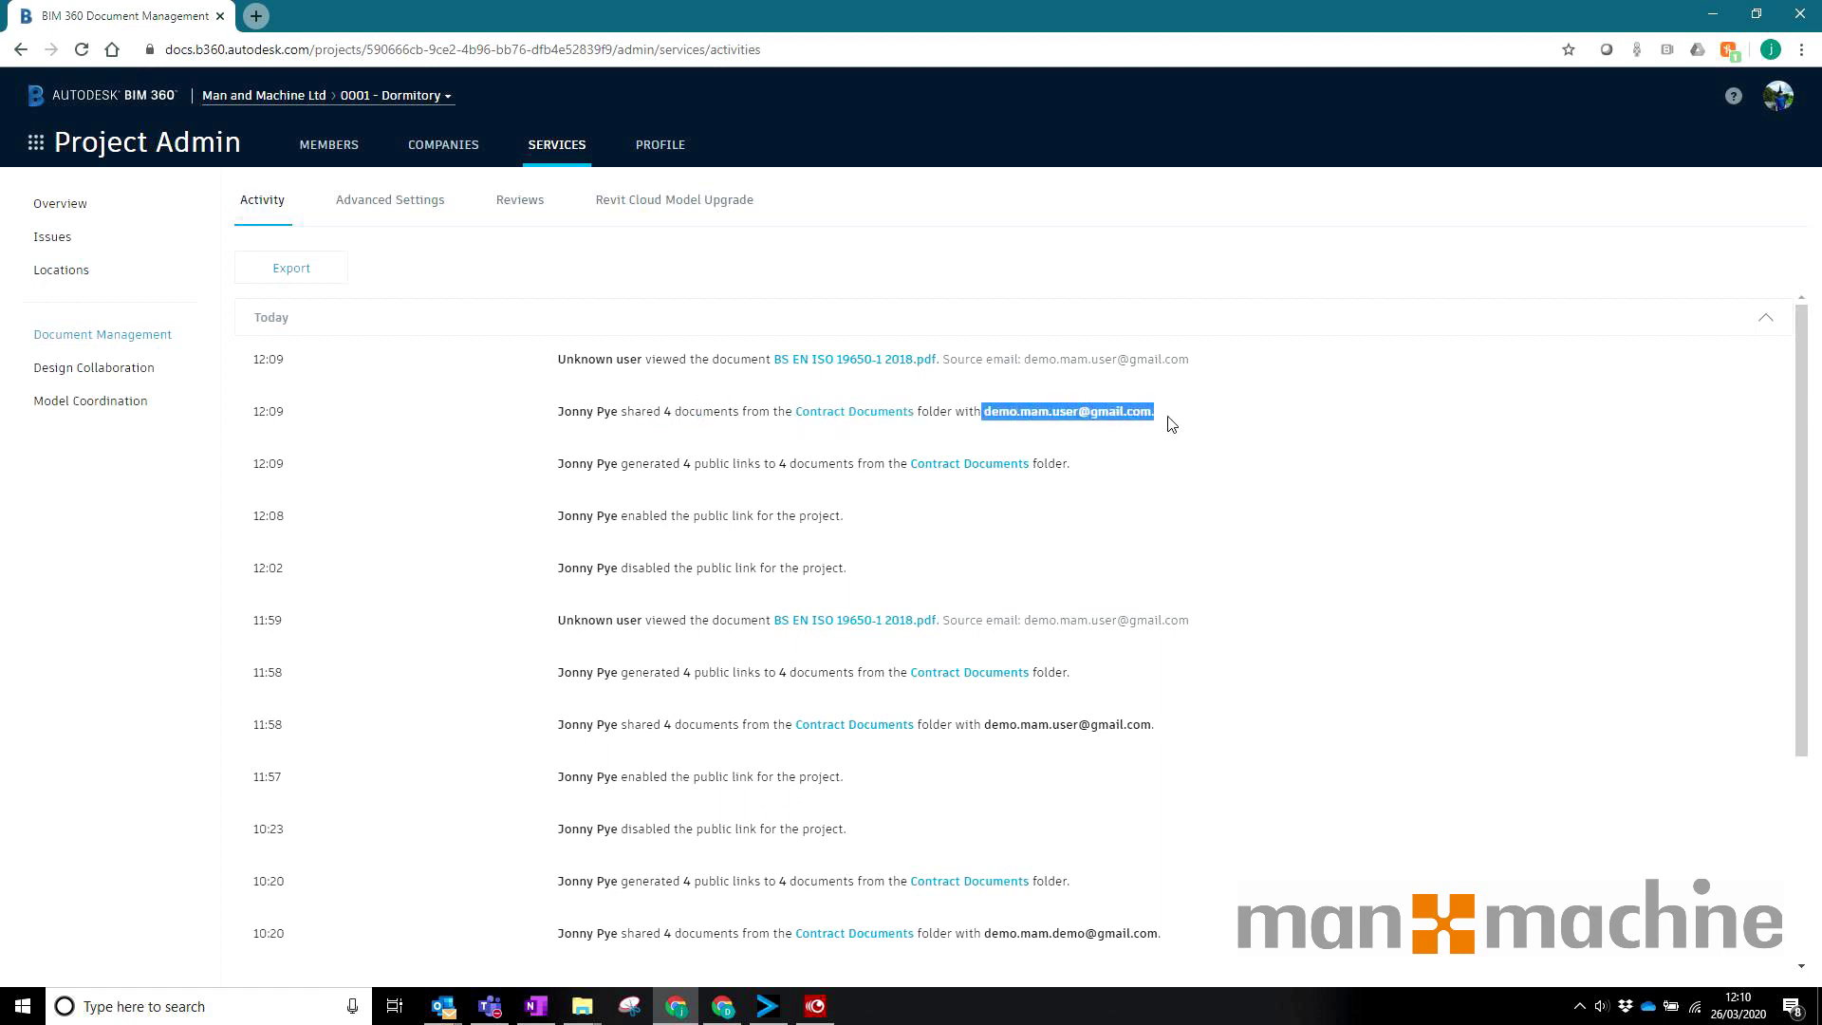
left_click(636, 361)
left_click_drag(561, 359, 635, 347)
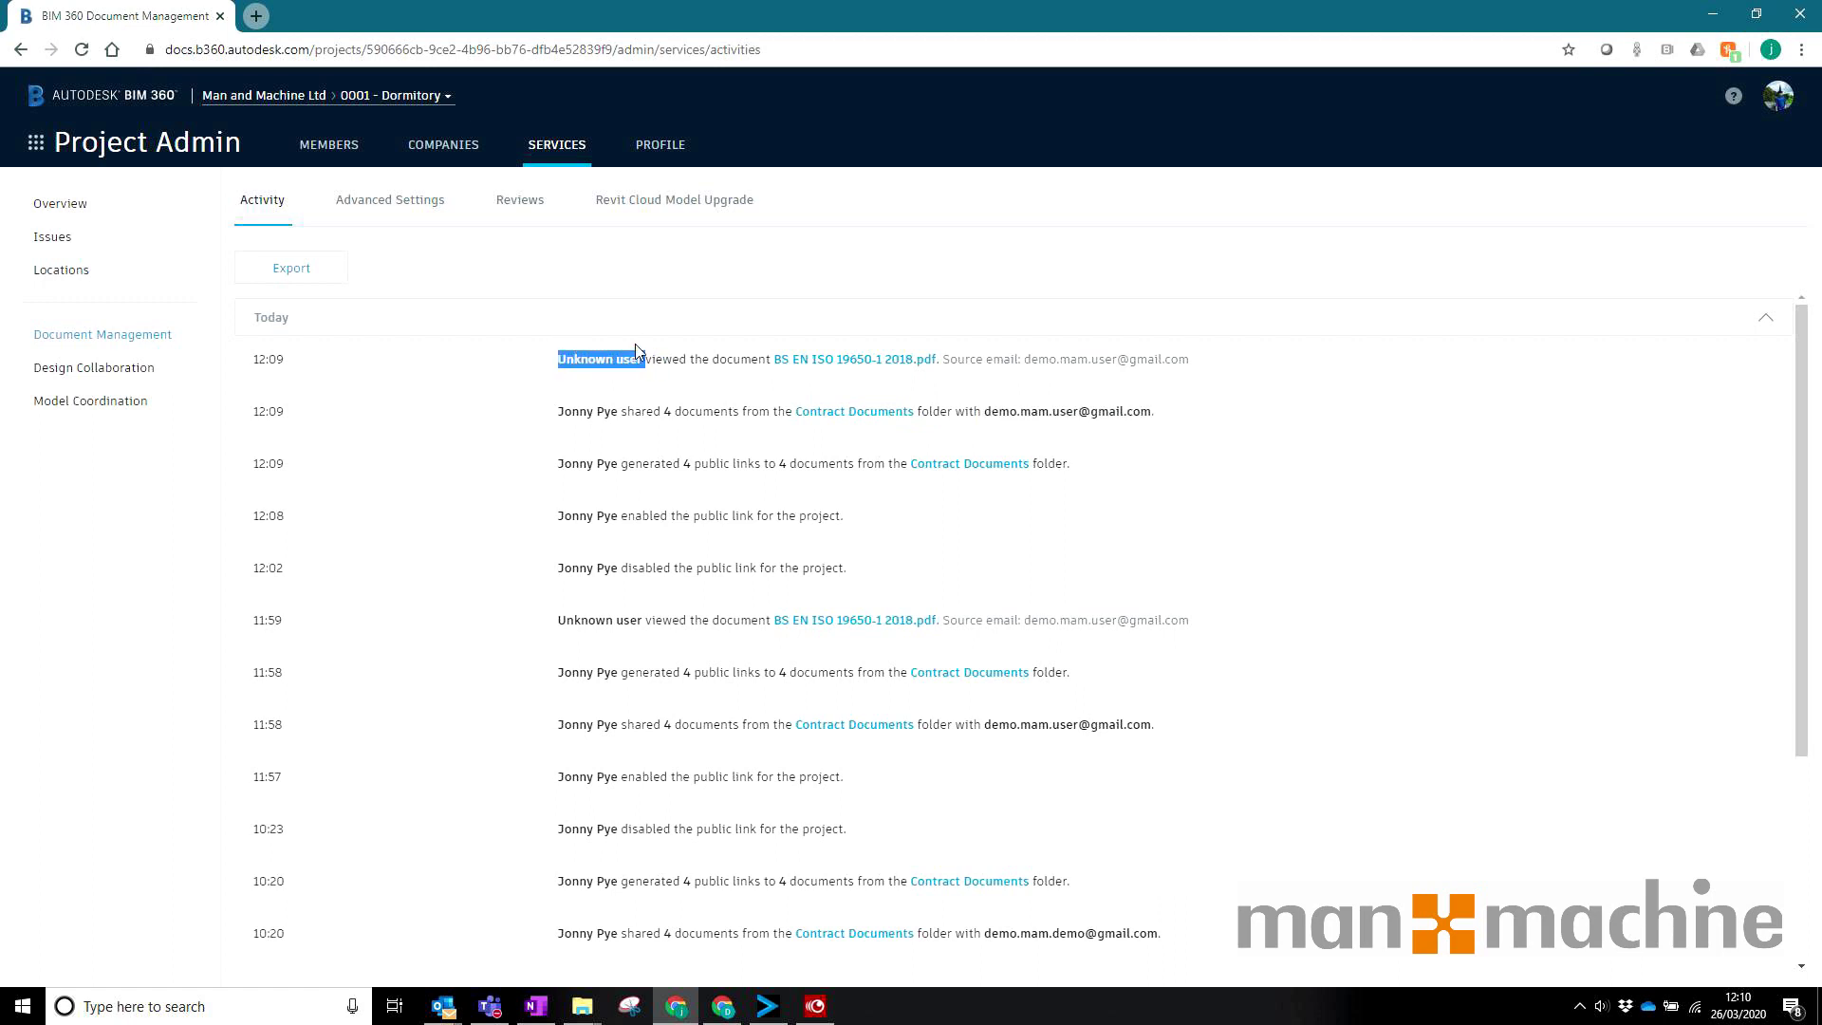
left_click_drag(1024, 360, 1370, 363)
left_click(725, 370)
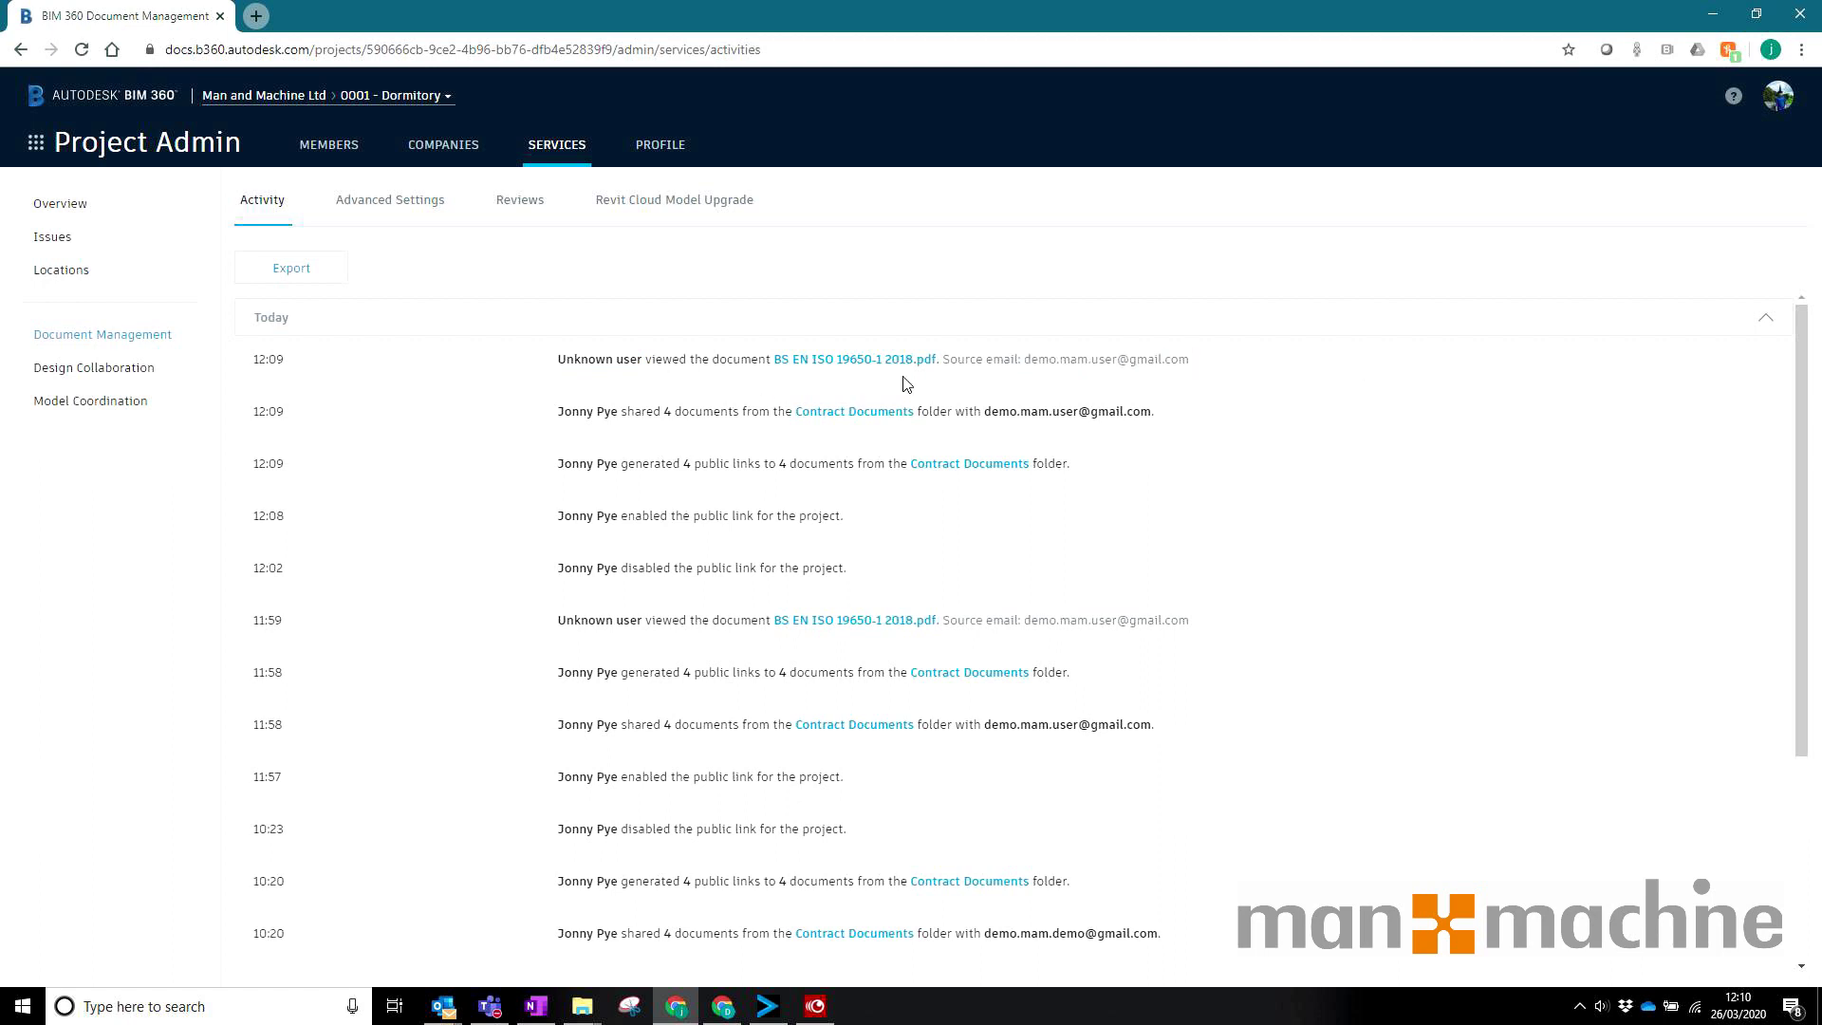